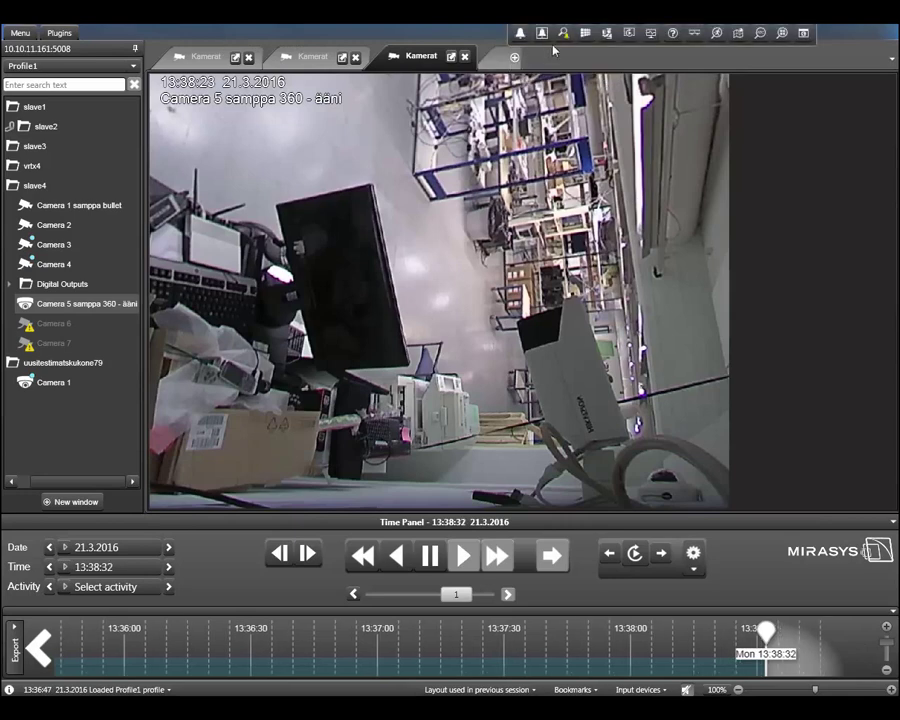
- Preview and close the Alarm and Motion searches
left_click(563, 34)
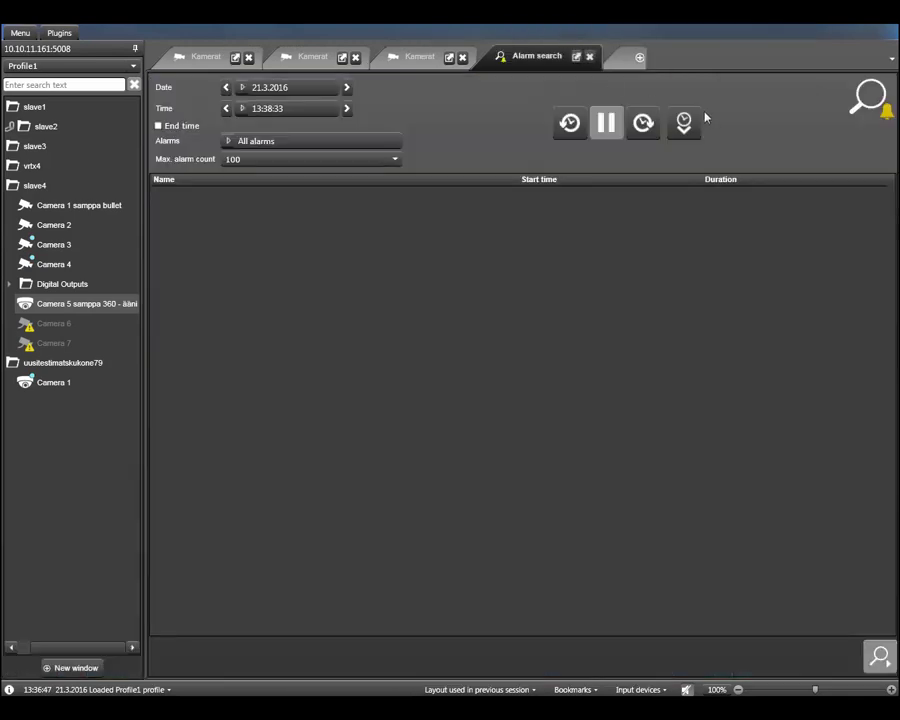
left_click(589, 57)
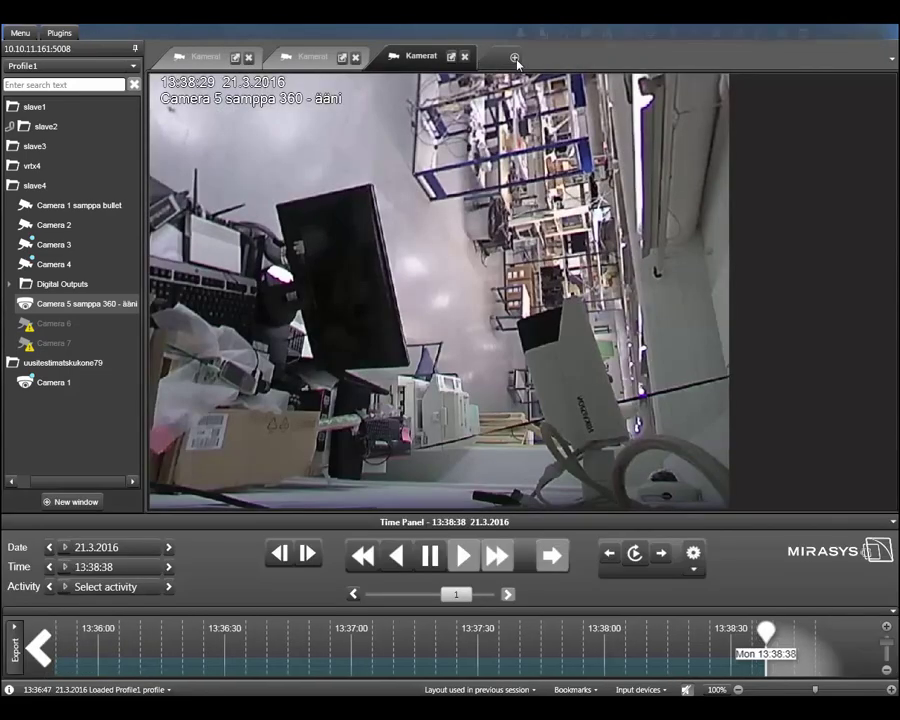
mouse_move(516, 58)
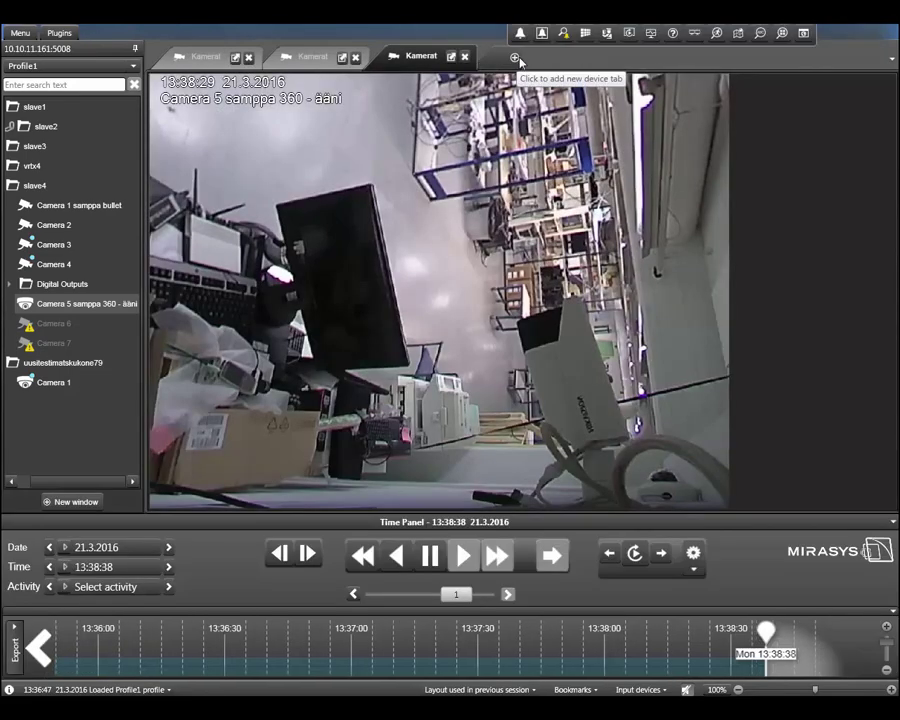
left_click(715, 34)
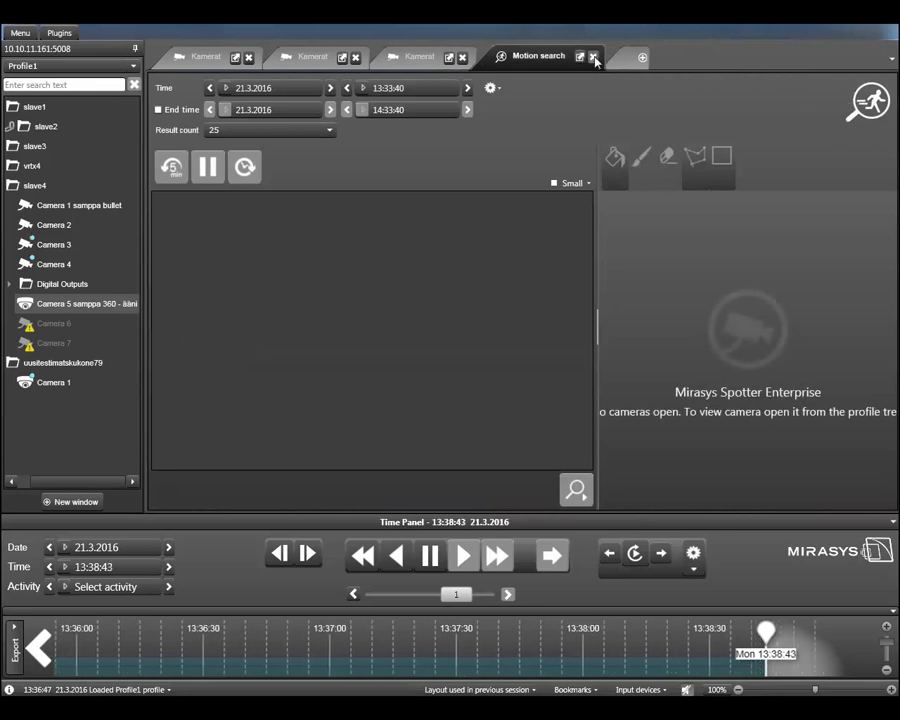
left_click(593, 57)
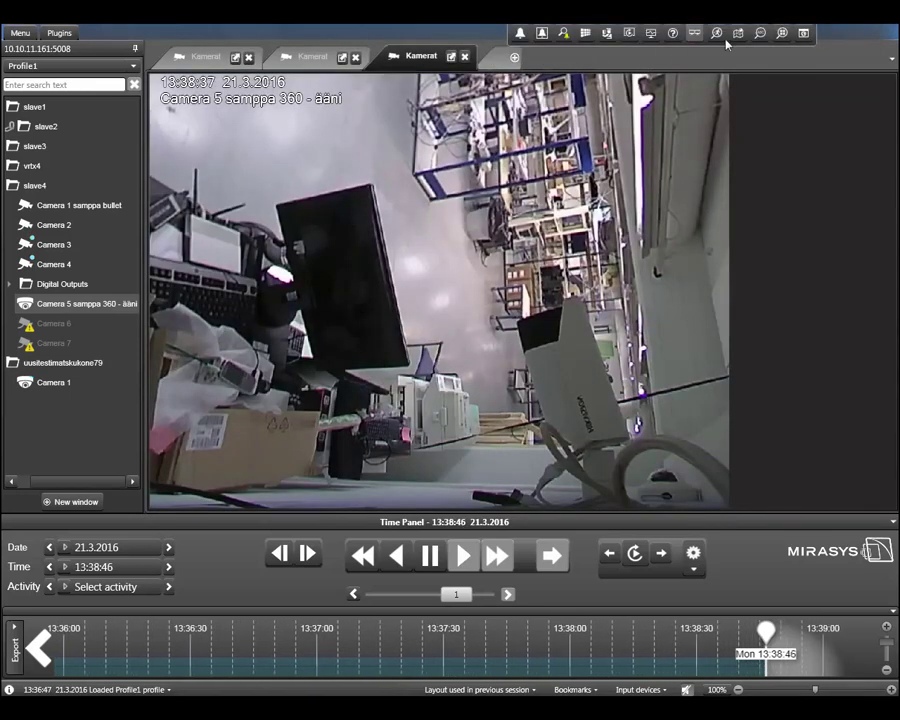
- Preview and close the Text and Thumbnail searches, then open a fresh Motion search
left_click(760, 33)
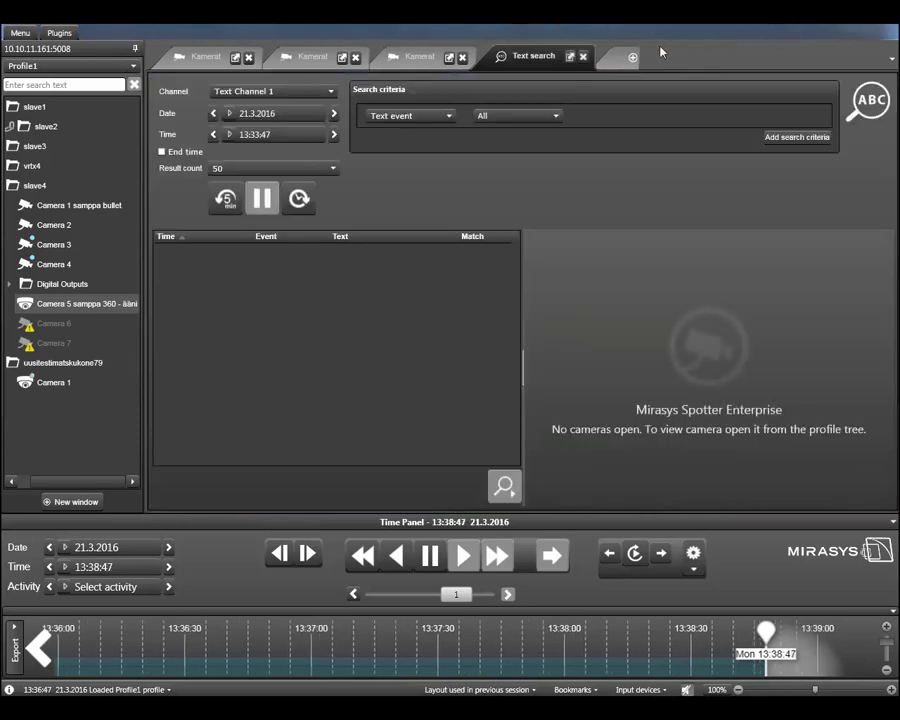
left_click(583, 57)
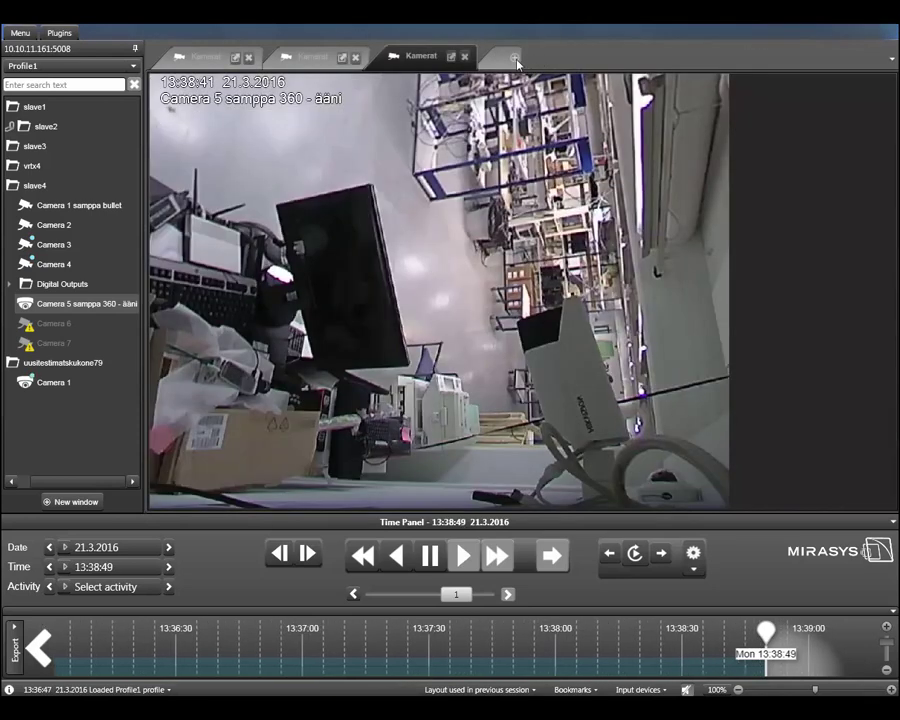
left_click(782, 33)
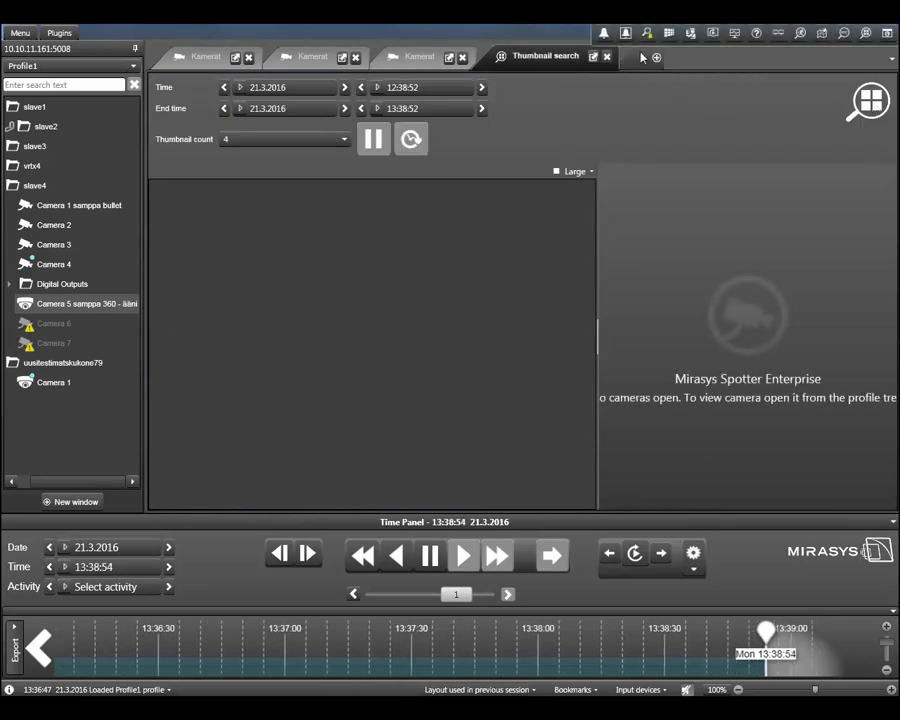
left_click(607, 58)
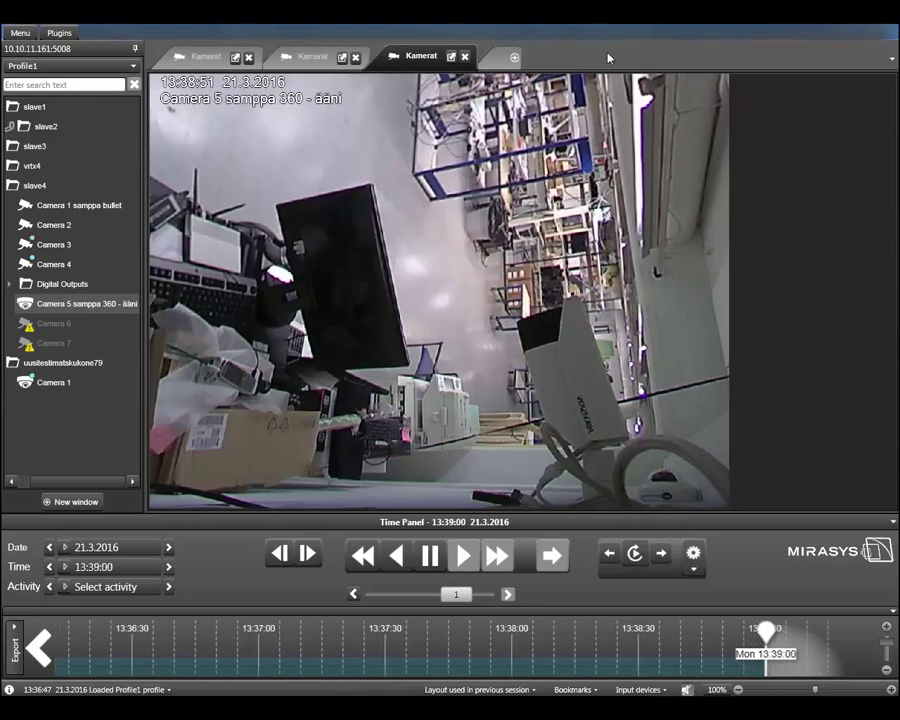
mouse_move(520, 42)
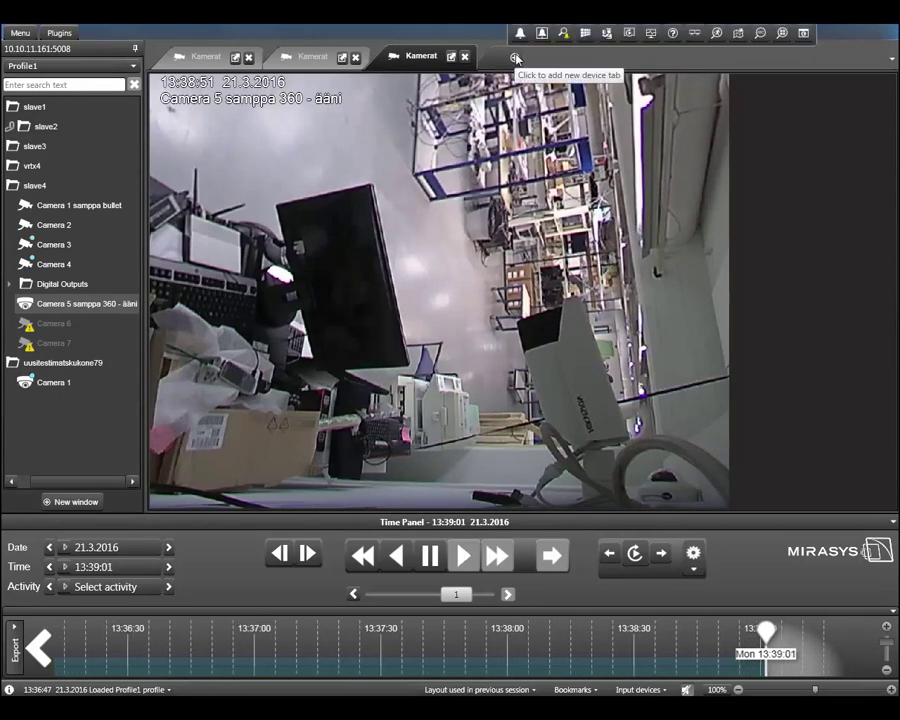
left_click(717, 33)
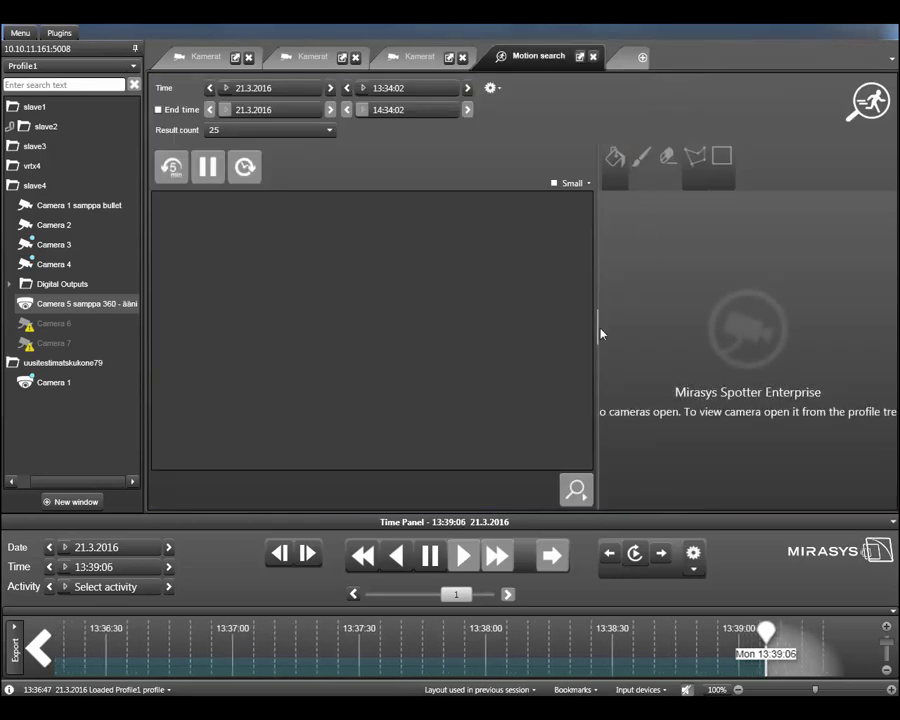
- Nudge the results/preview splitter and load Camera 1 samppa bullet into the motion search preview
mouse_move(597, 328)
left_mouse_down()
mouse_move(663, 327)
mouse_move(532, 327)
mouse_move(604, 330)
left_mouse_up()
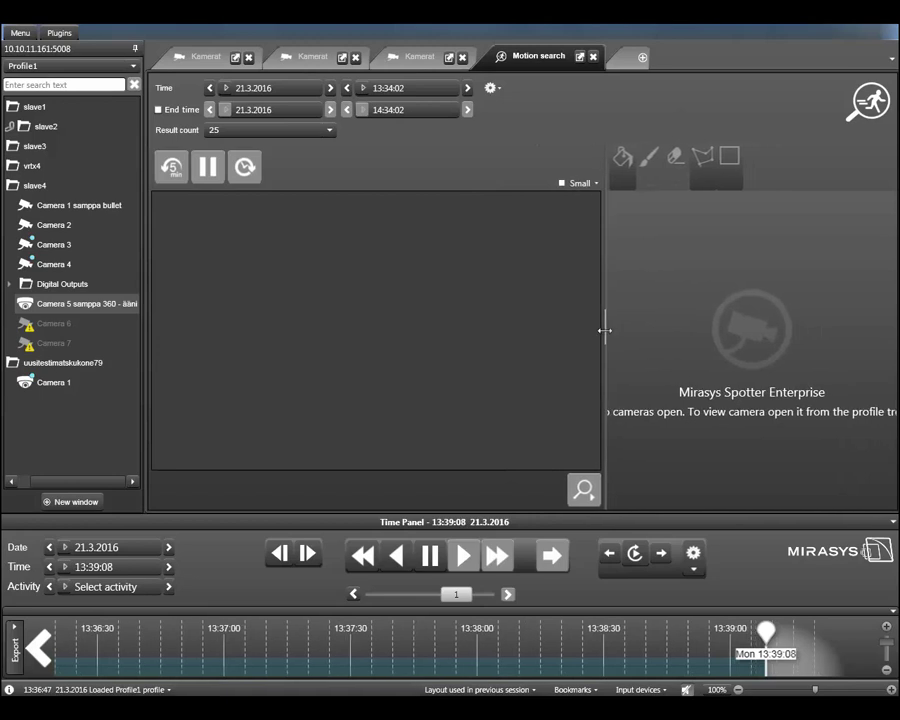
double_click(91, 208)
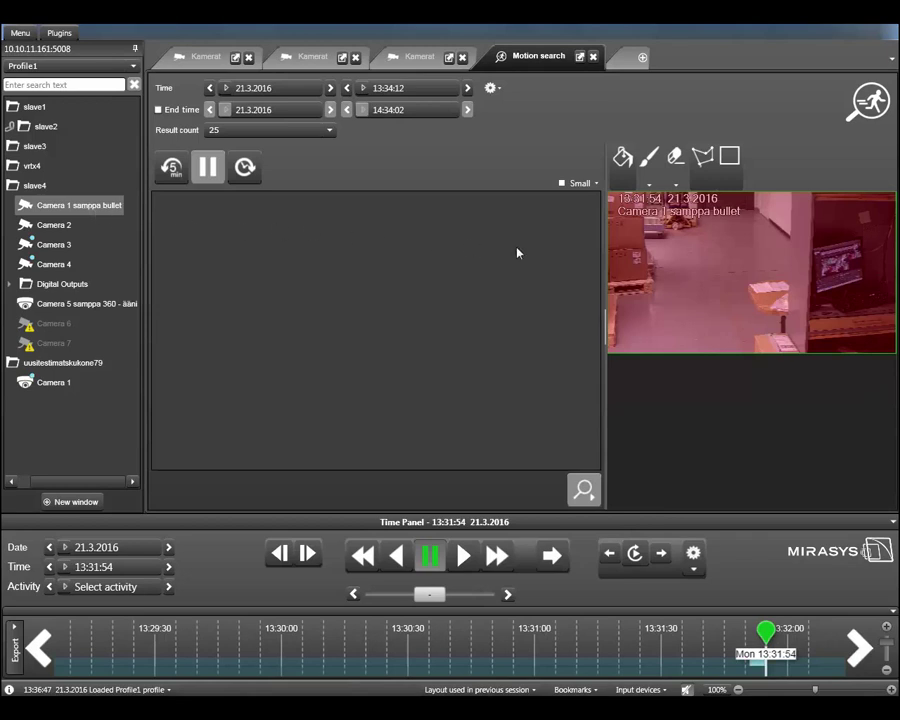
- Clear the old mask and paint a new motion area across the upper middle of the video
left_click(731, 172)
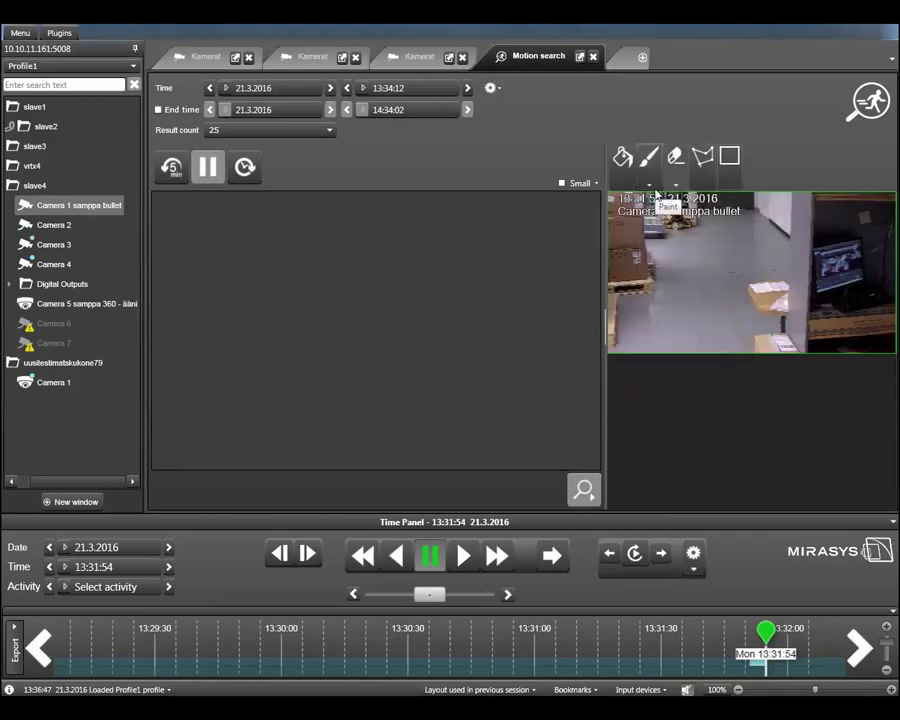
left_click(649, 186)
left_click(650, 260)
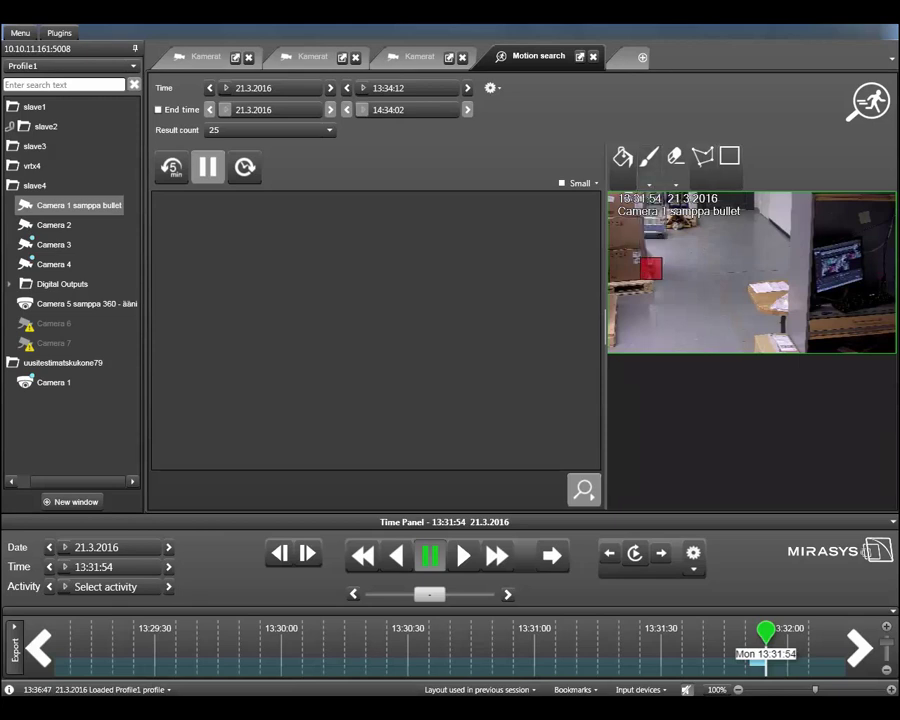
mouse_move(733, 235)
left_mouse_down()
mouse_move(712, 220)
mouse_move(757, 221)
mouse_move(777, 237)
left_mouse_up()
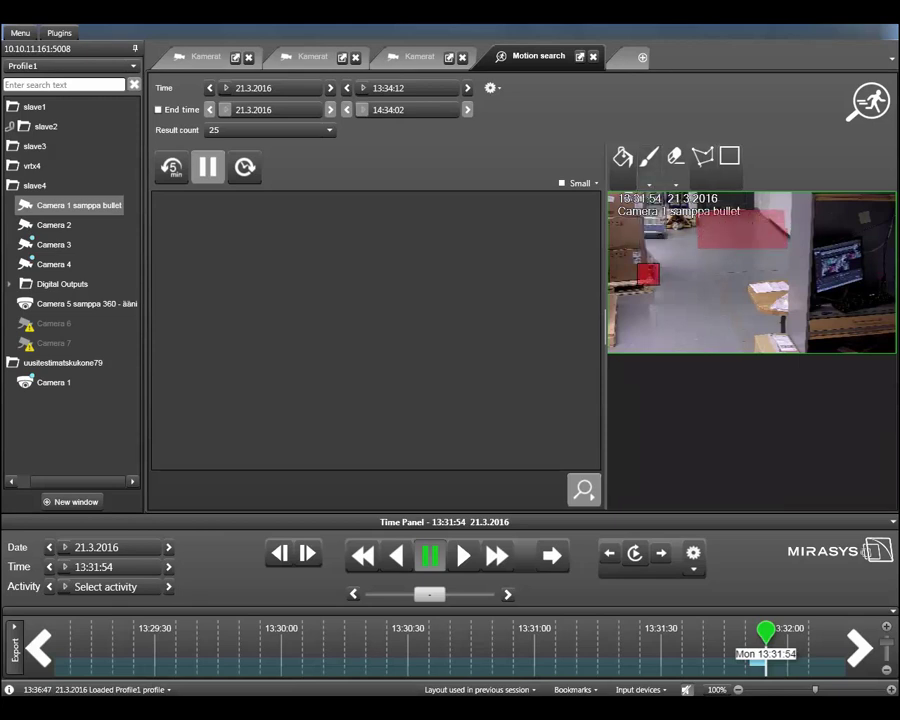
- Set the search to 20.3.2016, from 12:34:12 to an enabled end time of 14:34:02
left_click(209, 88)
left_click(159, 110)
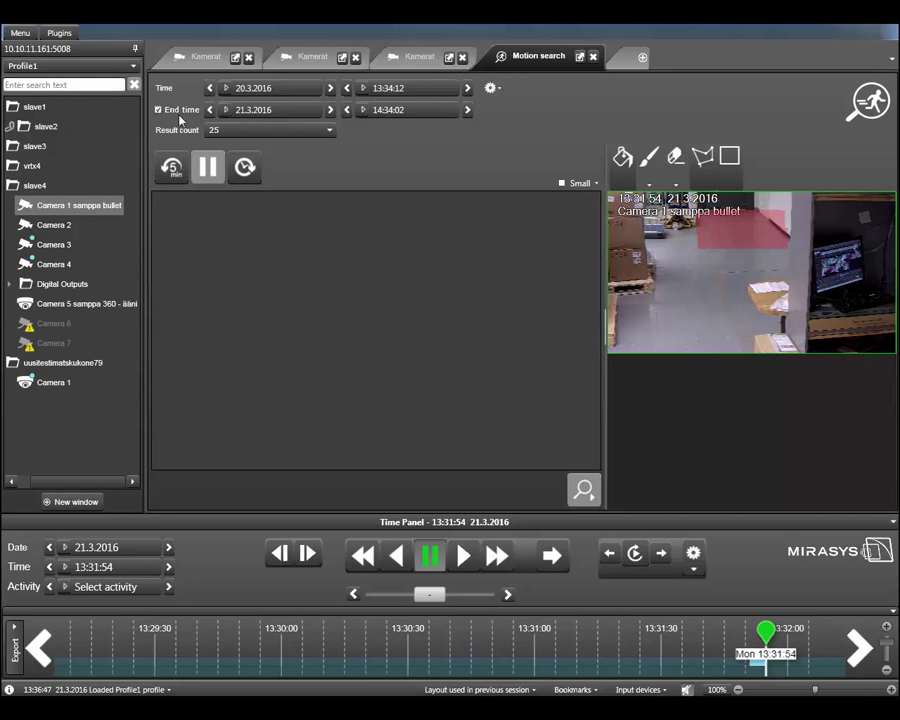
left_click(209, 112)
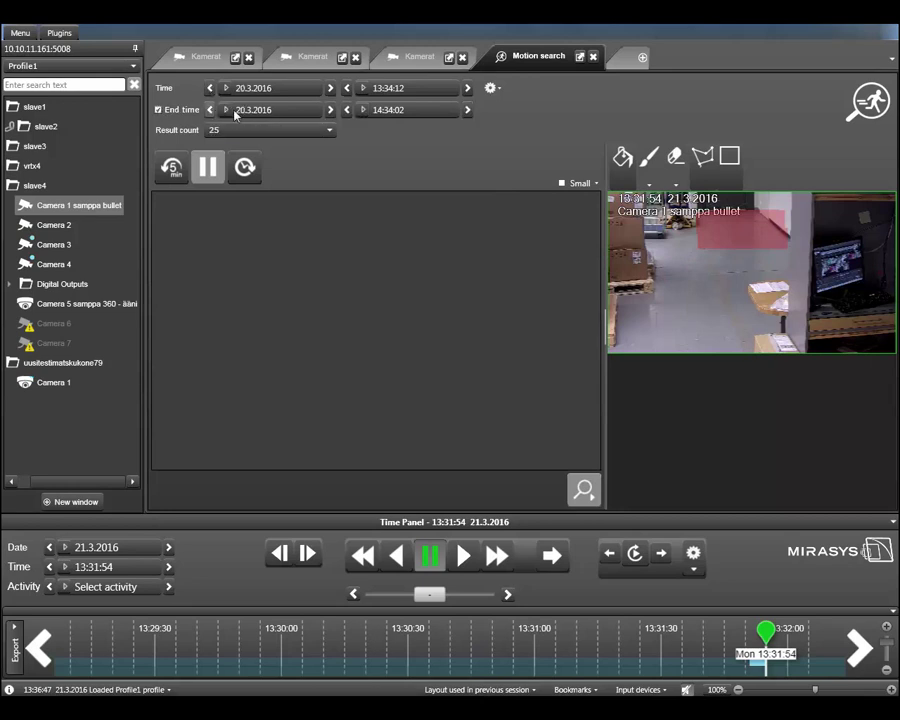
left_click(346, 88)
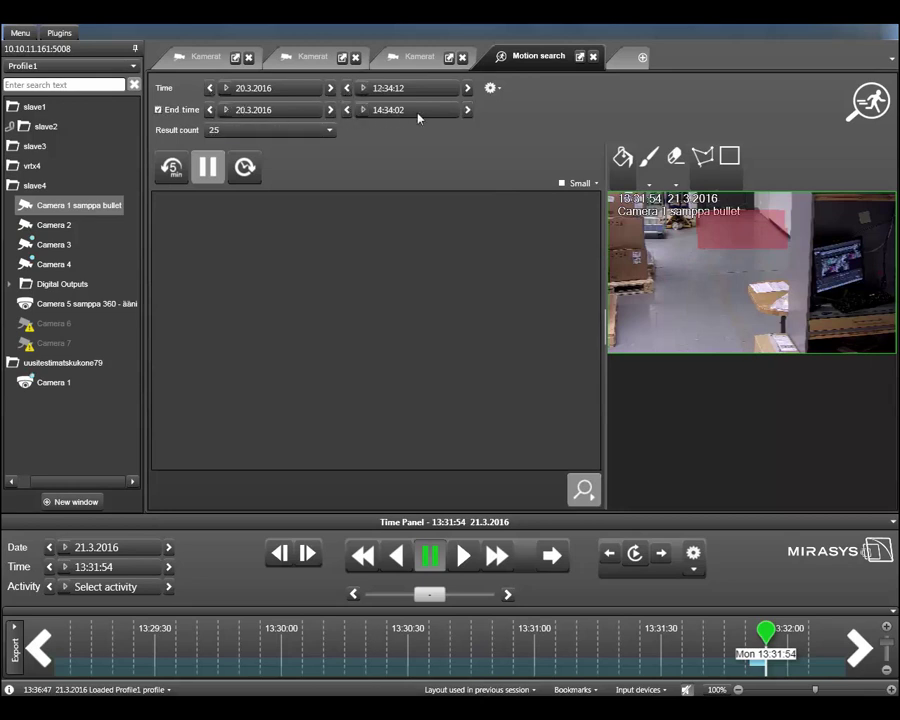
- Run the motion search, then move the start date back to 19.3.2016
left_click(245, 168)
left_click(210, 88)
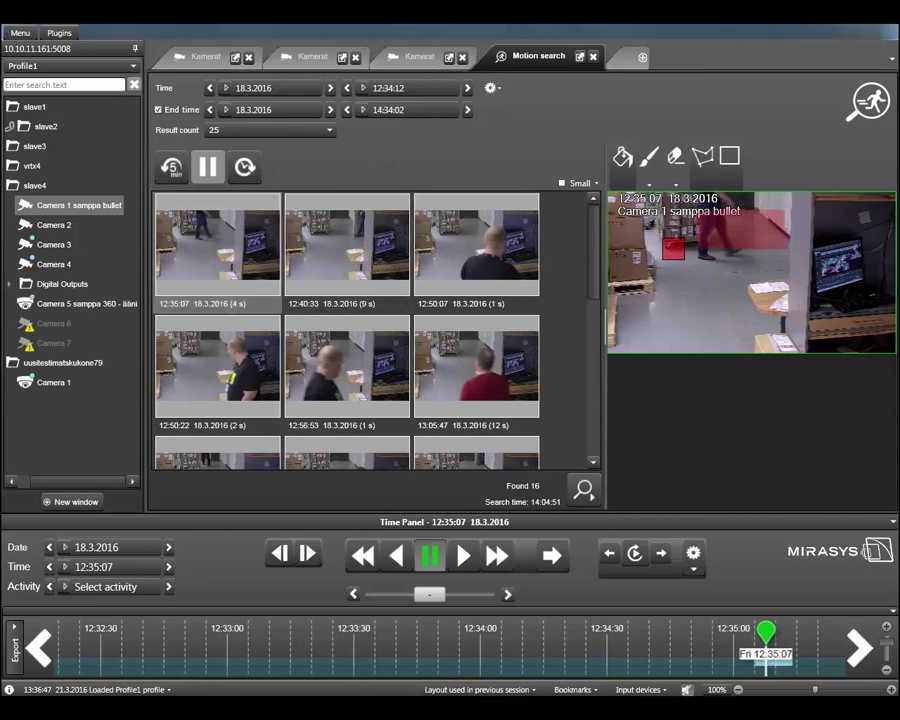
- View the 12:40:33, 12:50:07, 12:50:22, 12:56:53 and 13:05:47 results, then widen the preview
left_click(380, 250)
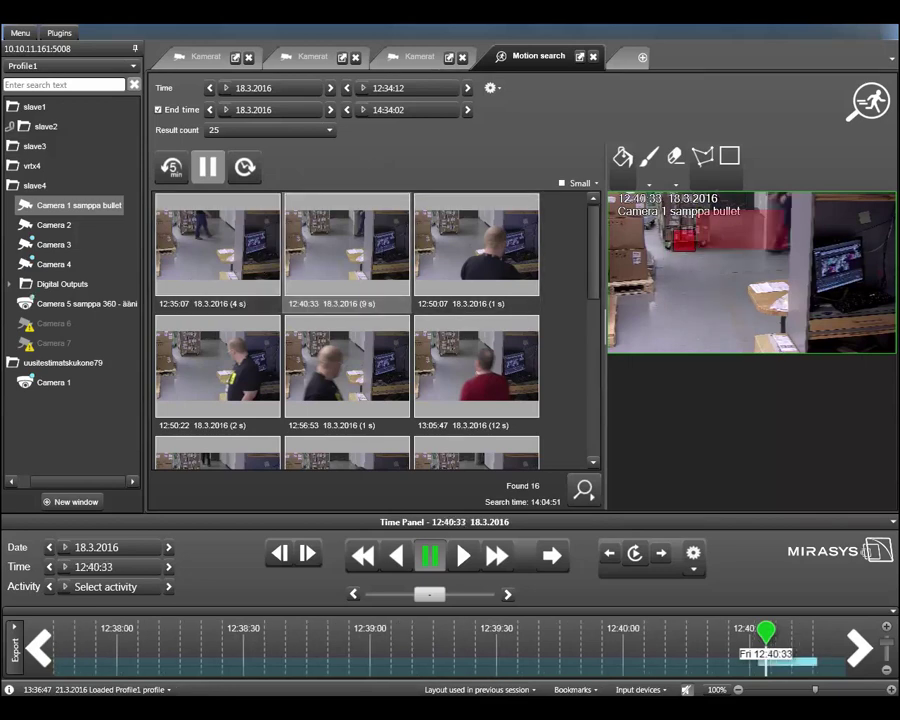
left_click(465, 256)
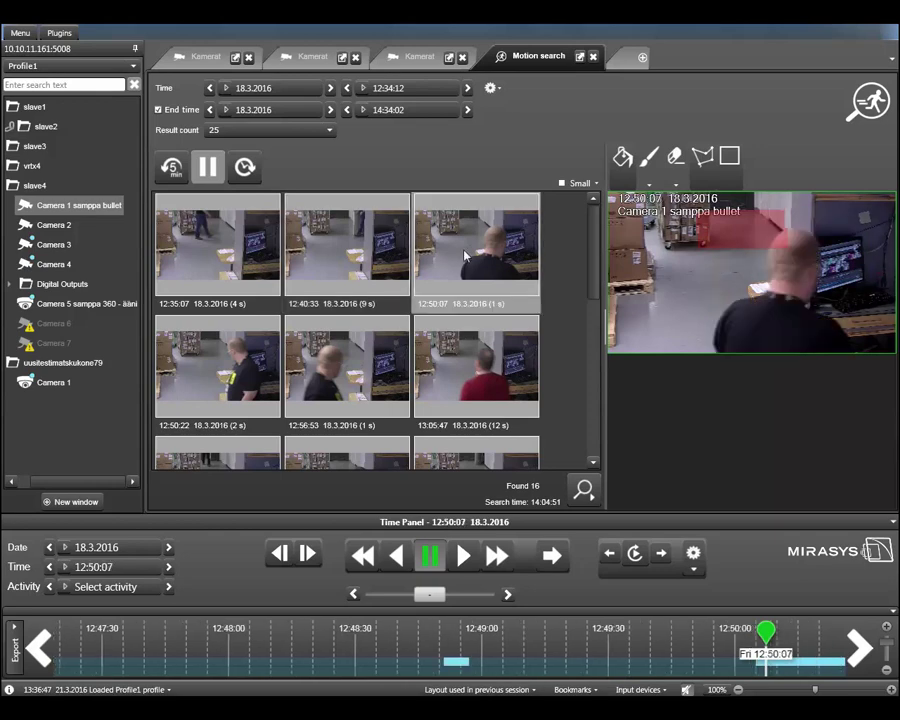
left_click(225, 362)
left_click(347, 371)
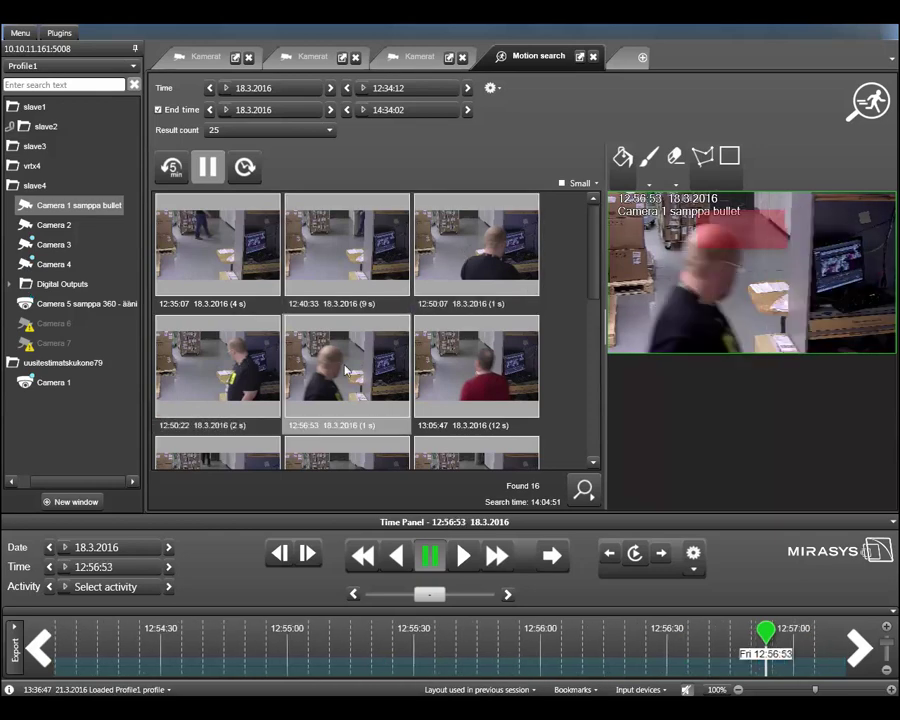
left_click(448, 371)
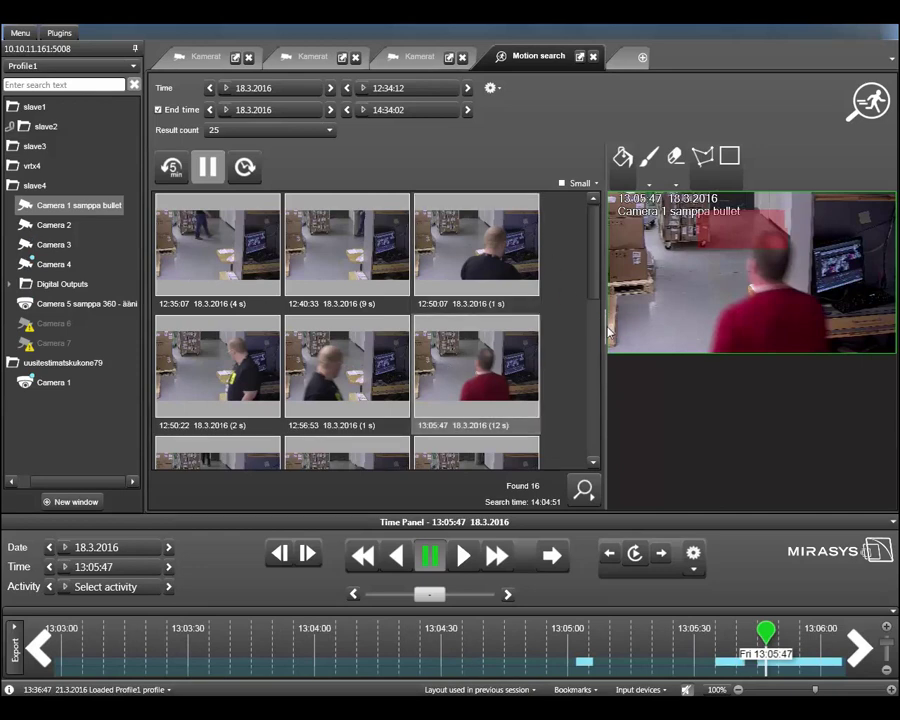
left_click_drag(601, 327, 481, 327)
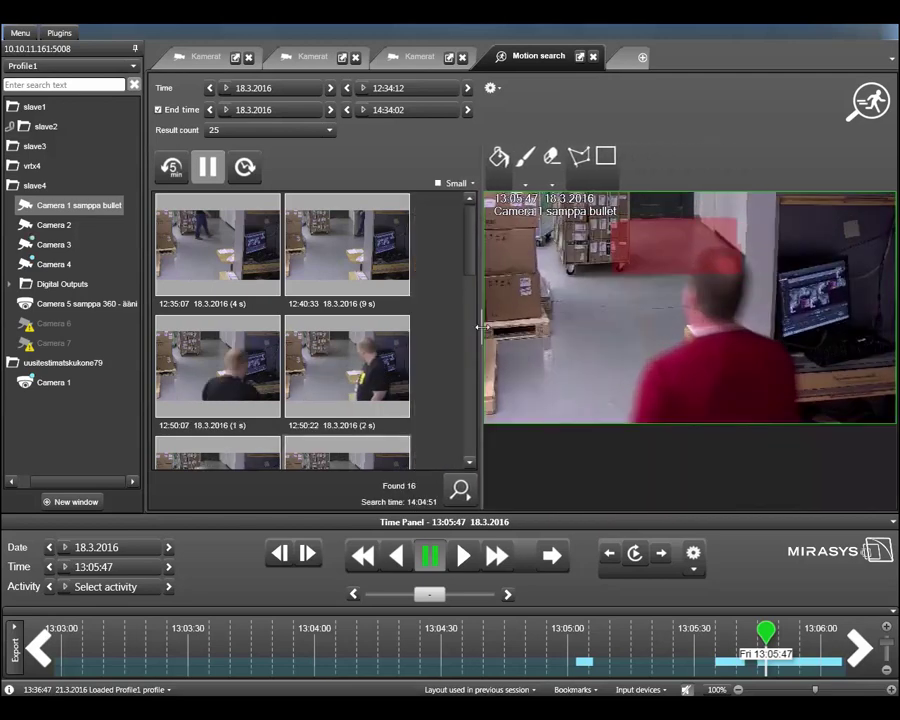
- Play the 13:32:03, 13:08:37 and 13:43:33 results, finishing on the first 12:35:07 clip
scroll(463, 340, "down", 3)
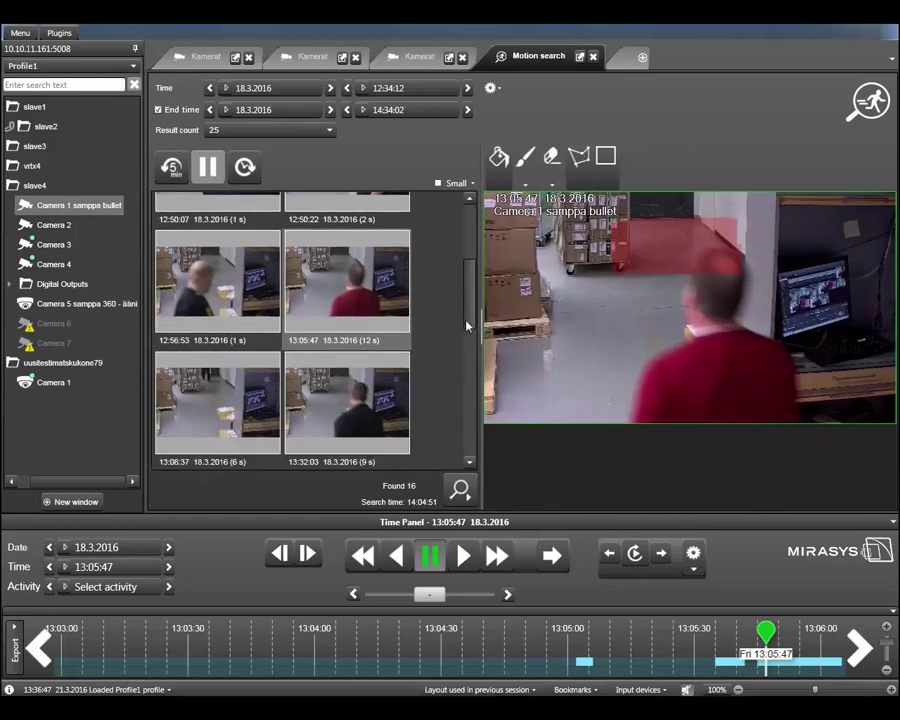
left_click(355, 340)
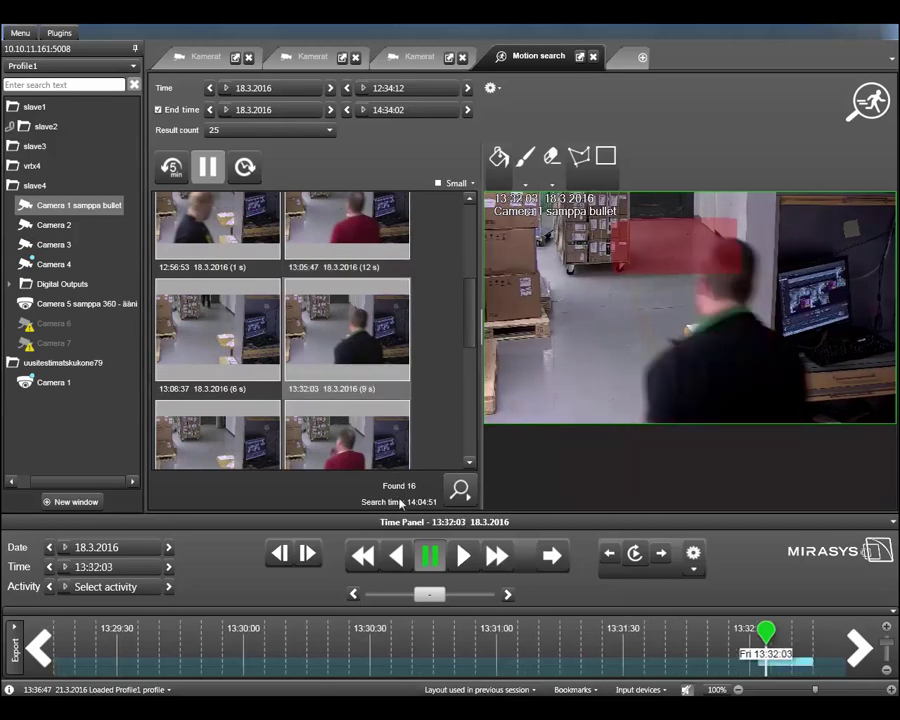
left_click(471, 560)
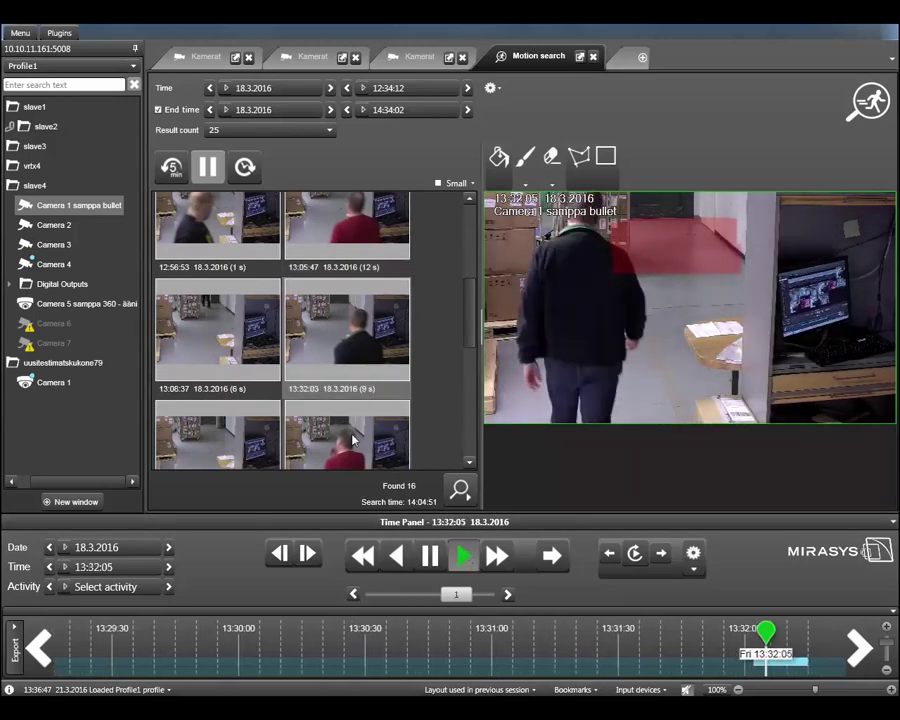
left_click(236, 343)
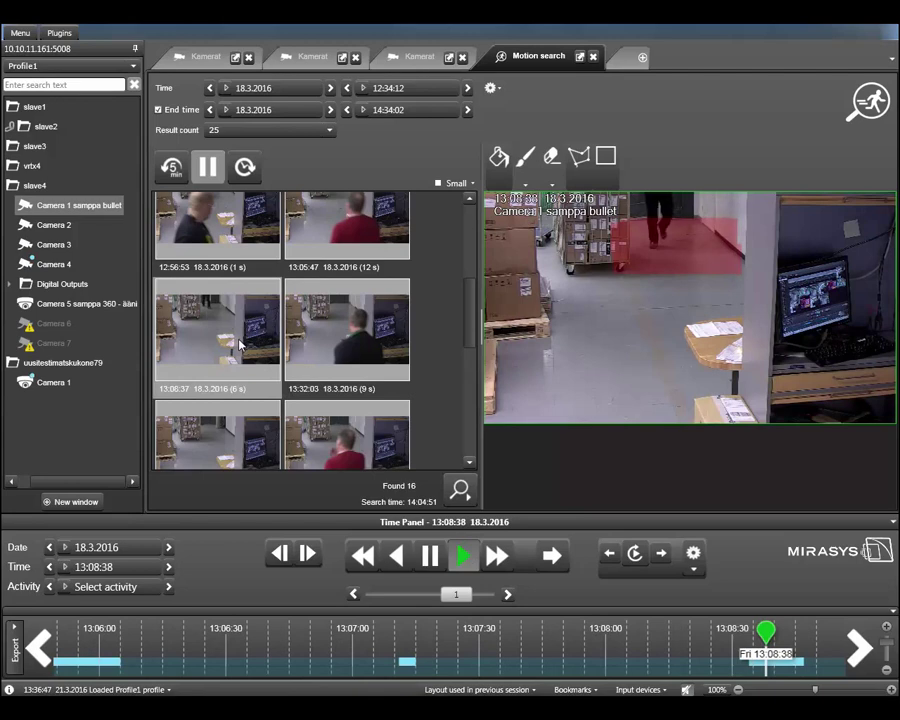
left_click(351, 438)
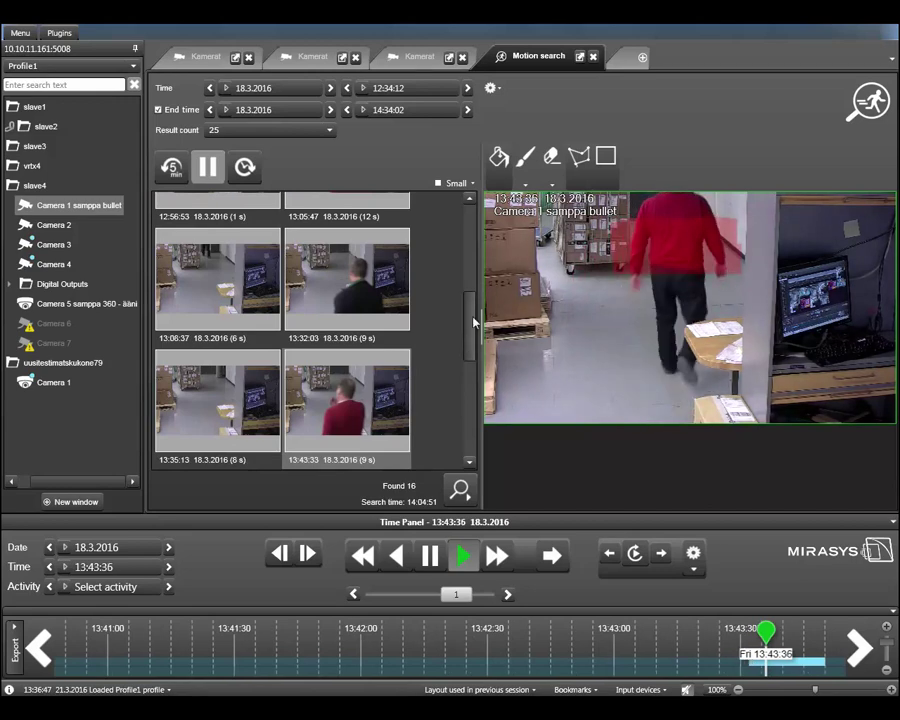
left_click_drag(469, 300, 478, 245)
left_click(230, 262)
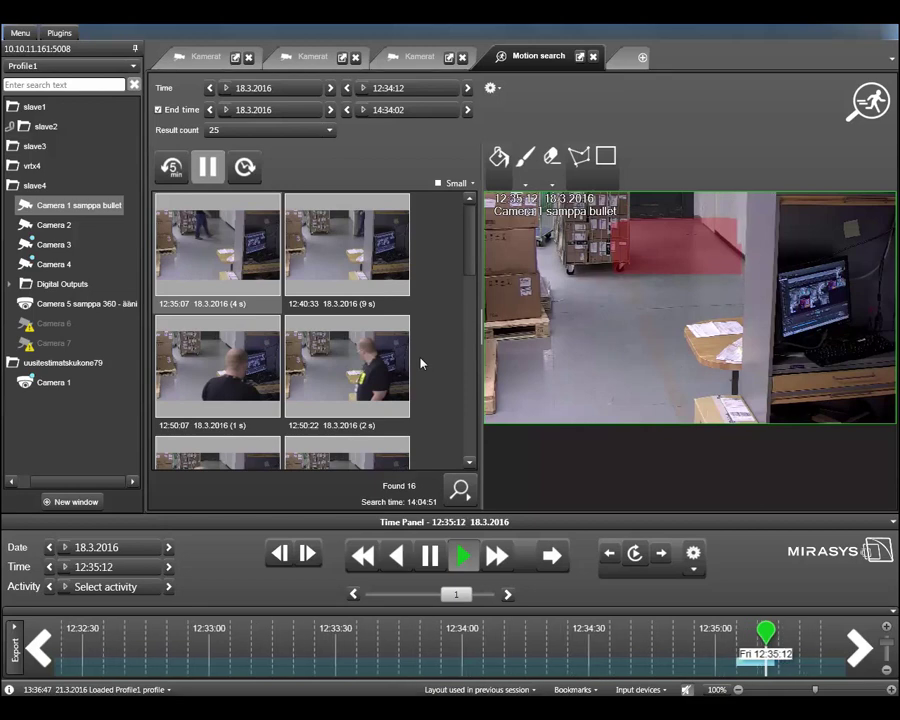
- Play from the 12:40:33 result, speeding up to 16x, and pause at 14:03:14
left_click(394, 305)
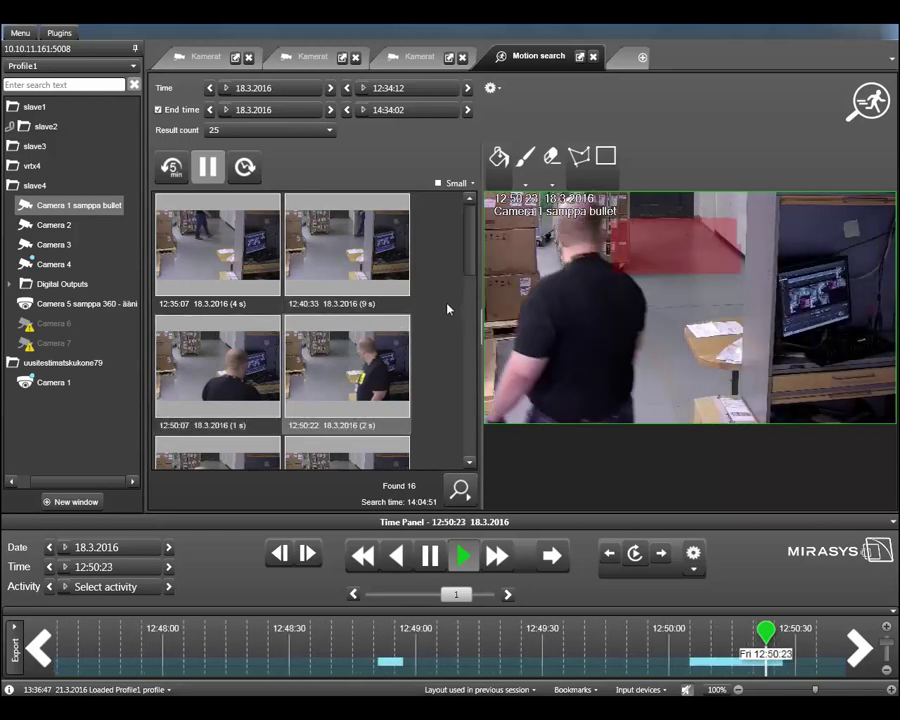
left_click(464, 558)
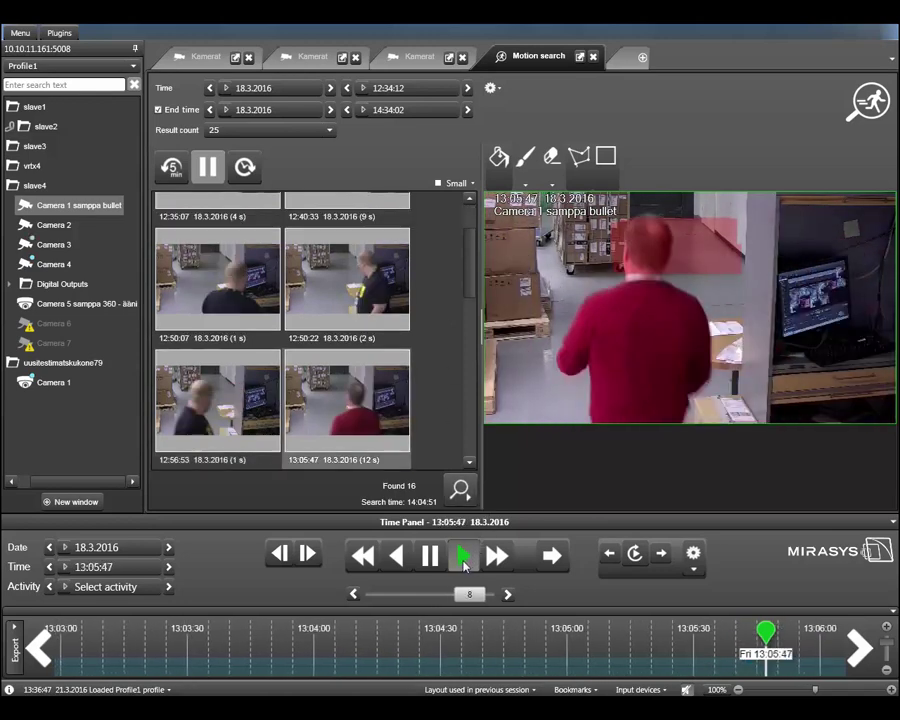
left_click(464, 558)
left_click(464, 560)
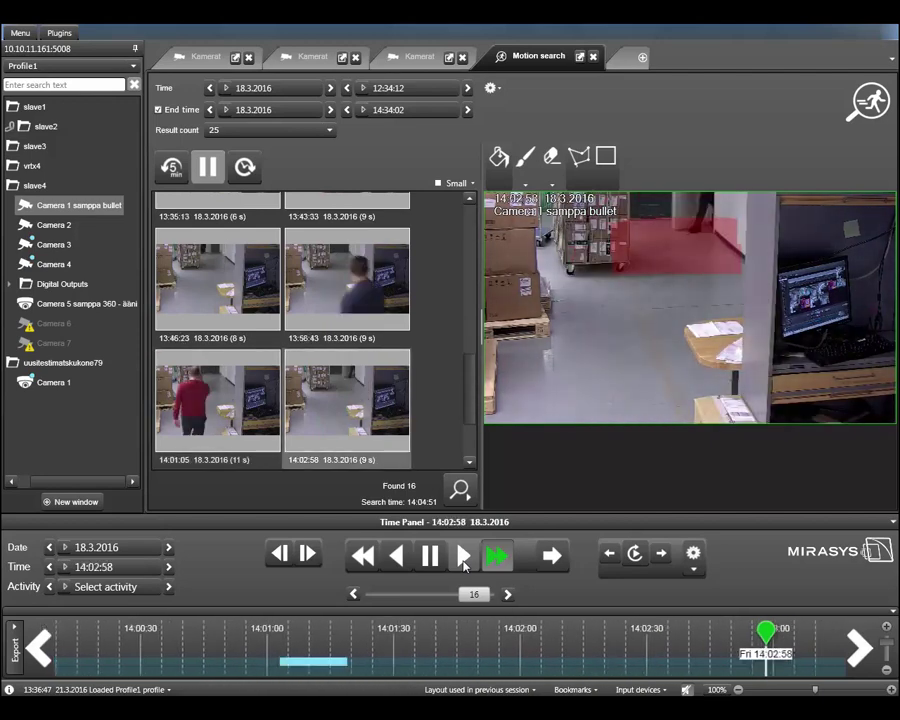
left_click(430, 556)
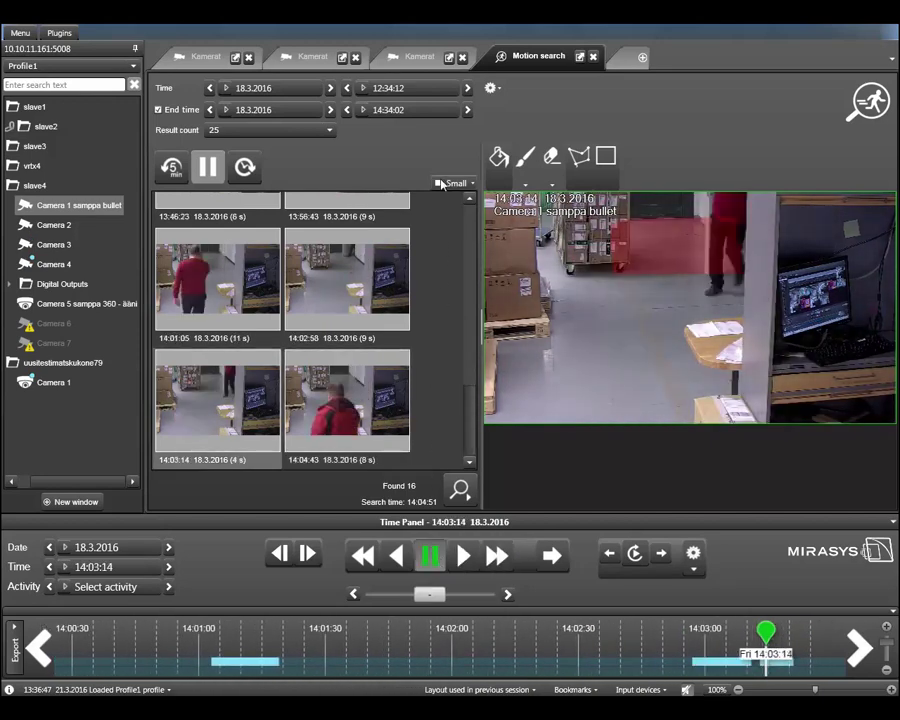
- Widen the results list with Large thumbnails and open the 12:40:33 result full-size
left_click_drag(483, 335, 604, 300)
left_click(581, 183)
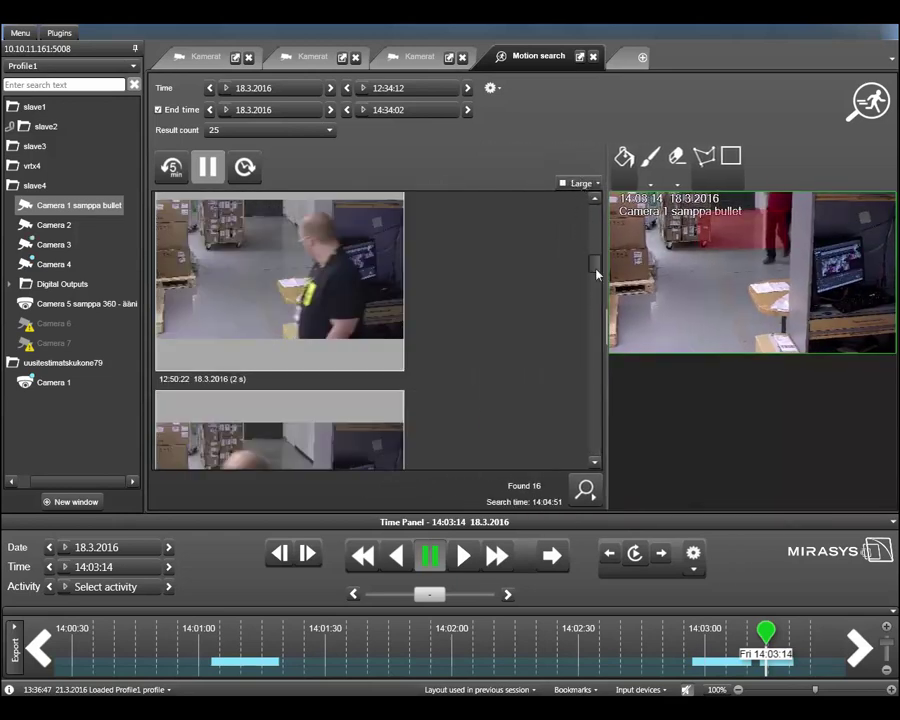
left_click_drag(606, 300, 700, 252)
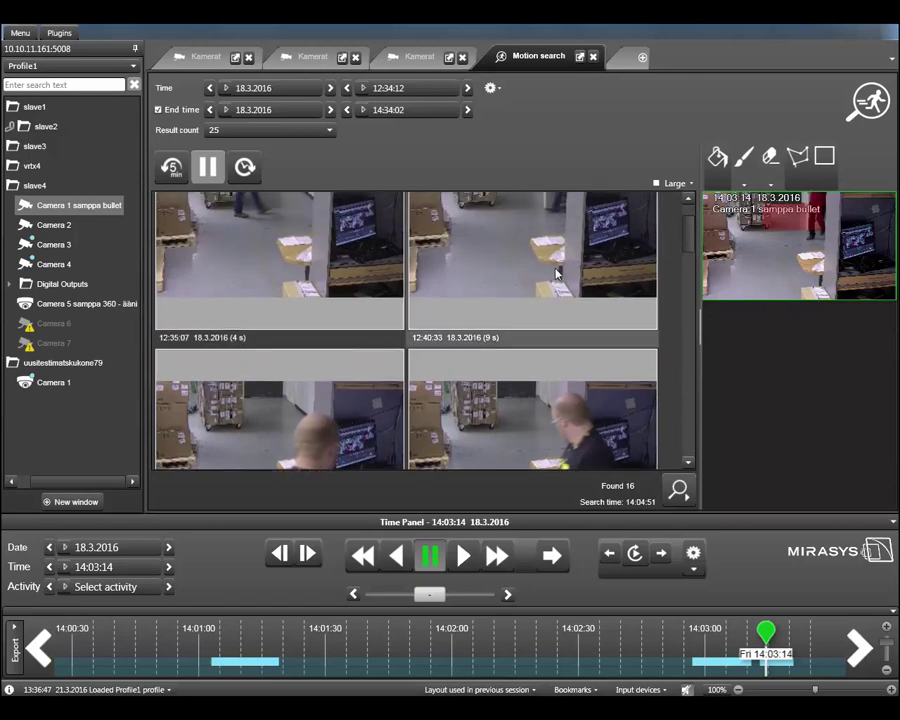
double_click(556, 268)
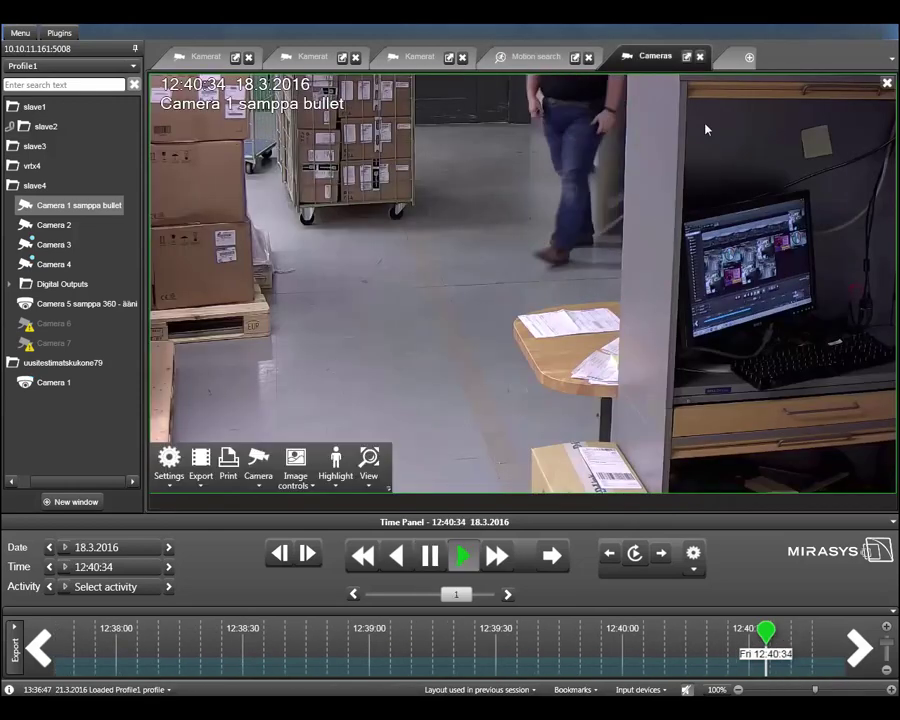
key("ctrl+w")
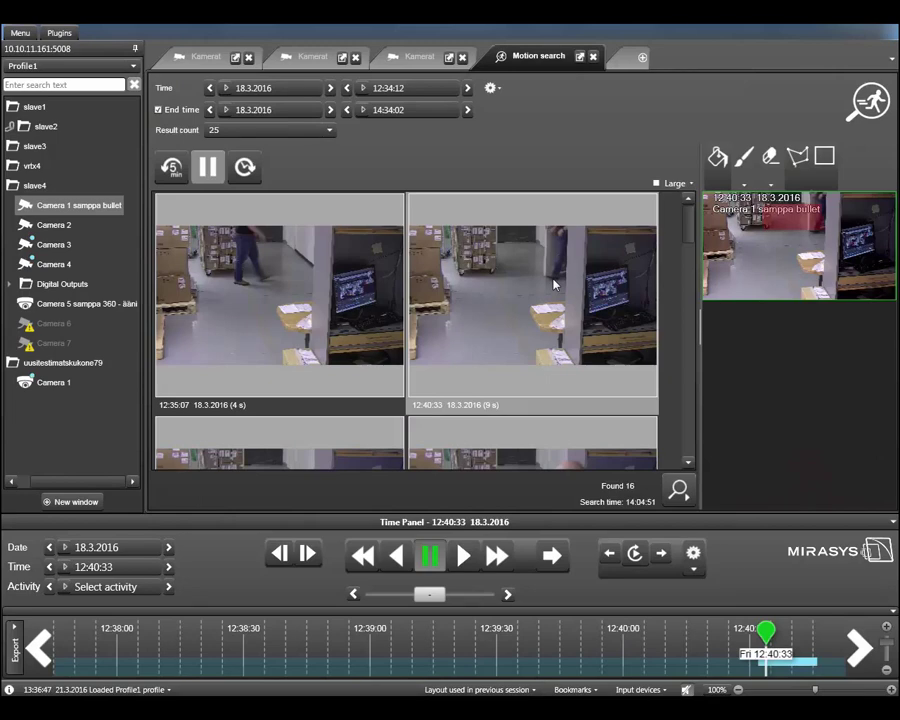
left_click(642, 57)
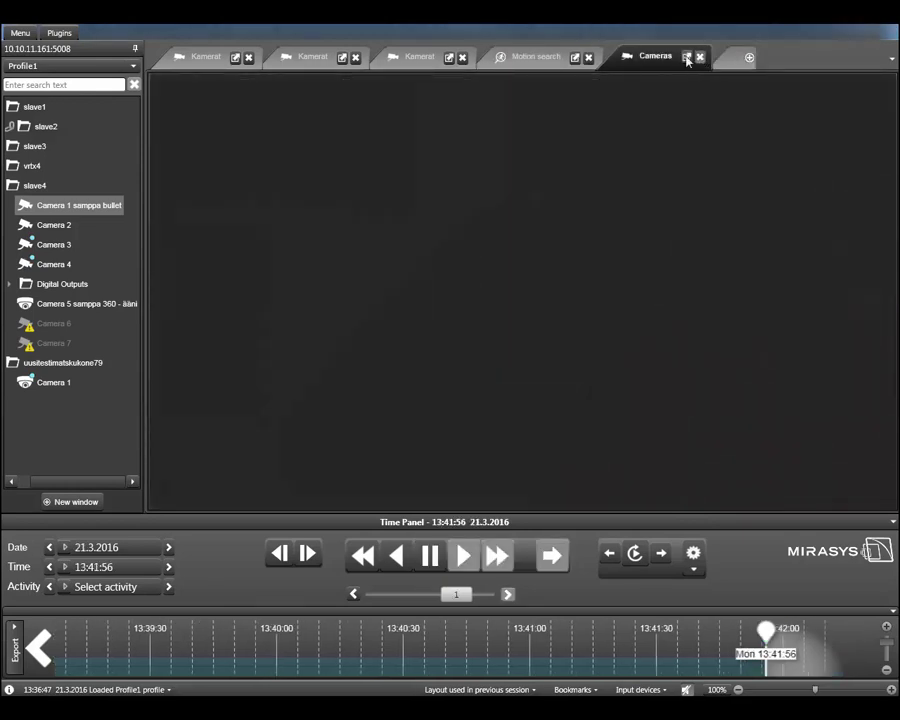
left_click(699, 57)
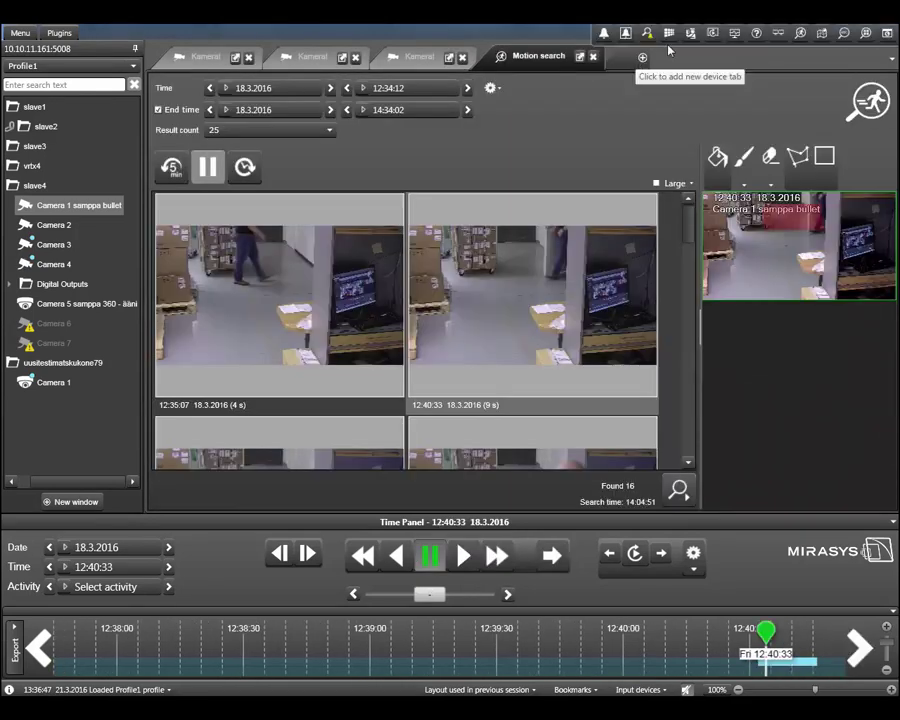
- Start a Thumbnail search, load Camera 5 from the slave3 server, and move the start date back a day
left_click(610, 30)
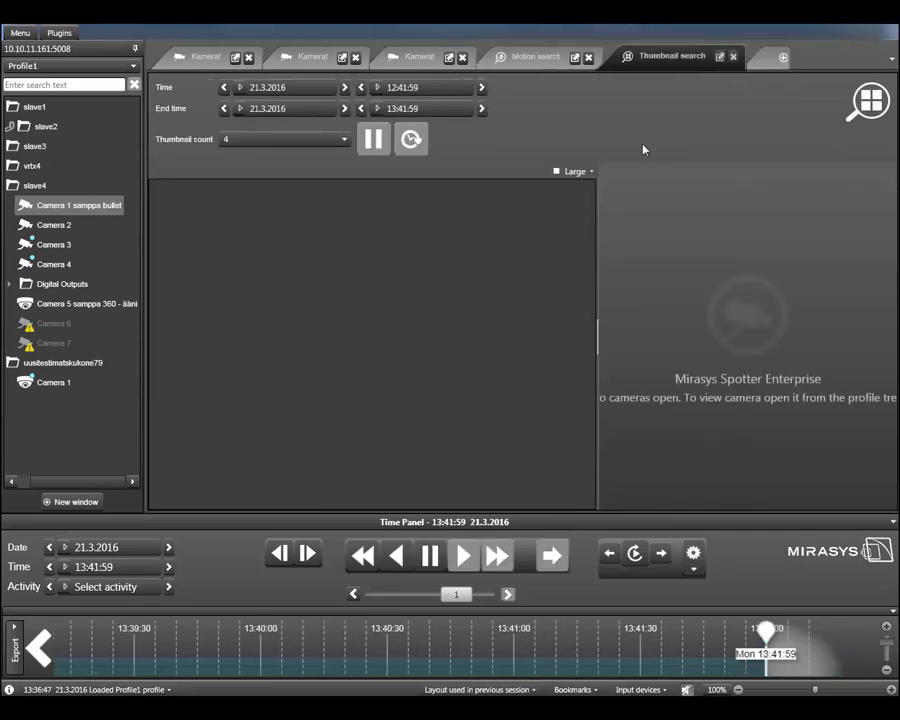
mouse_move(52, 208)
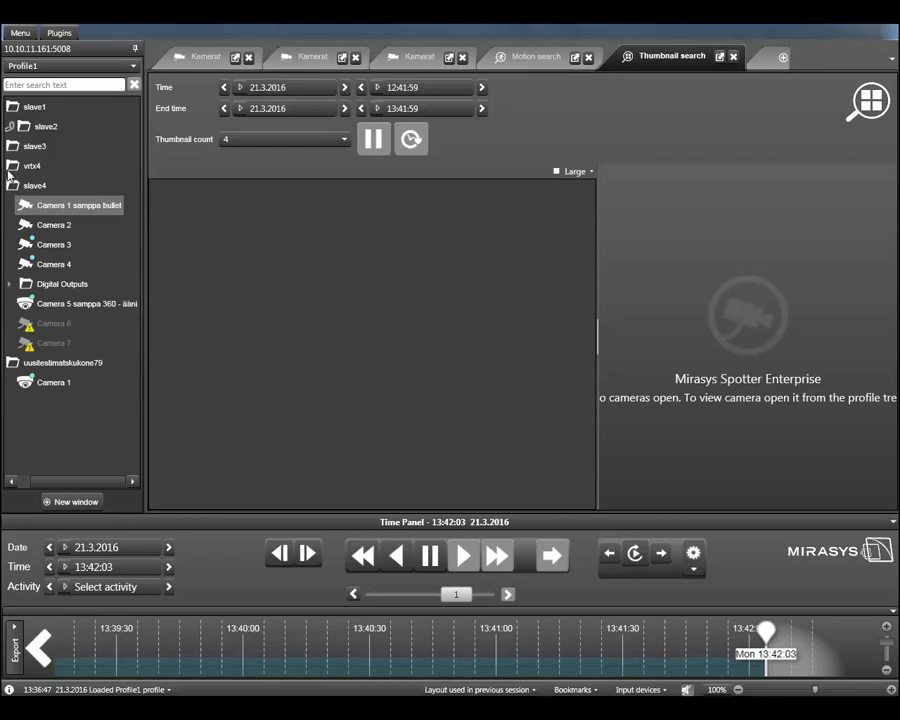
double_click(36, 146)
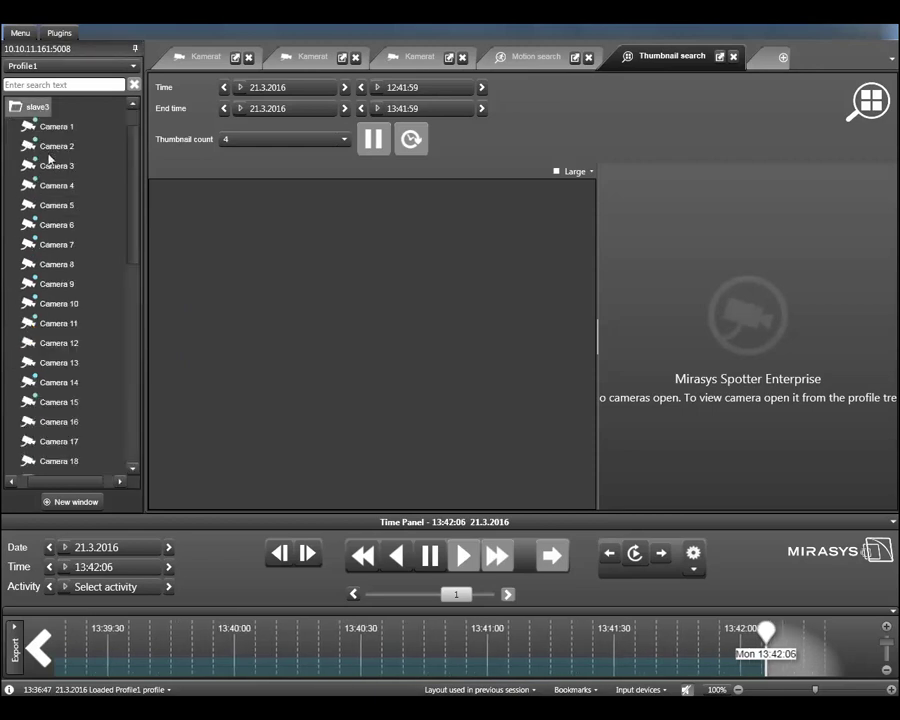
double_click(58, 207)
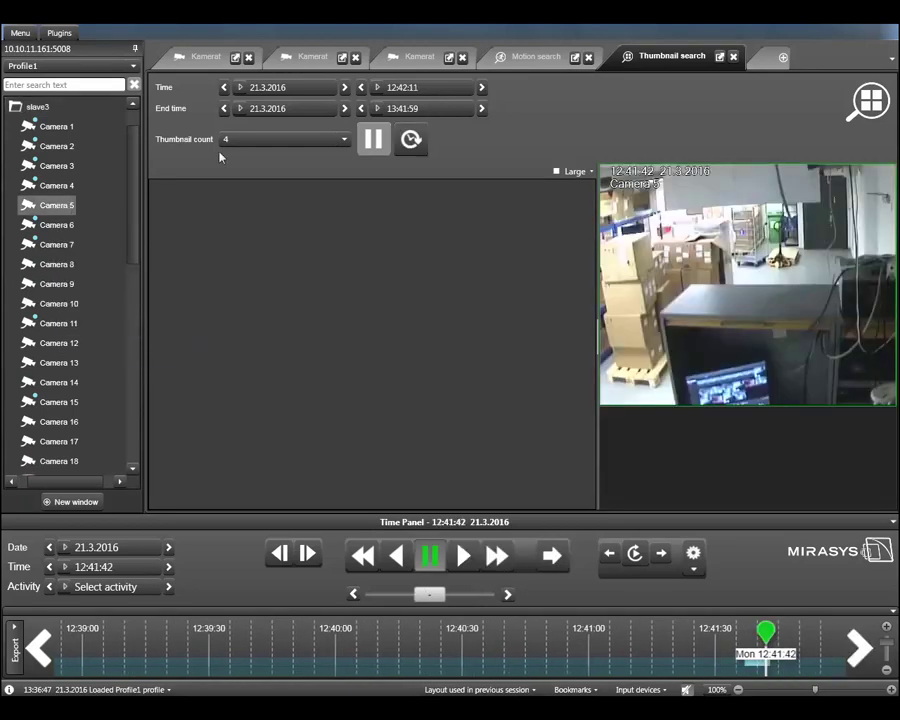
left_click(224, 88)
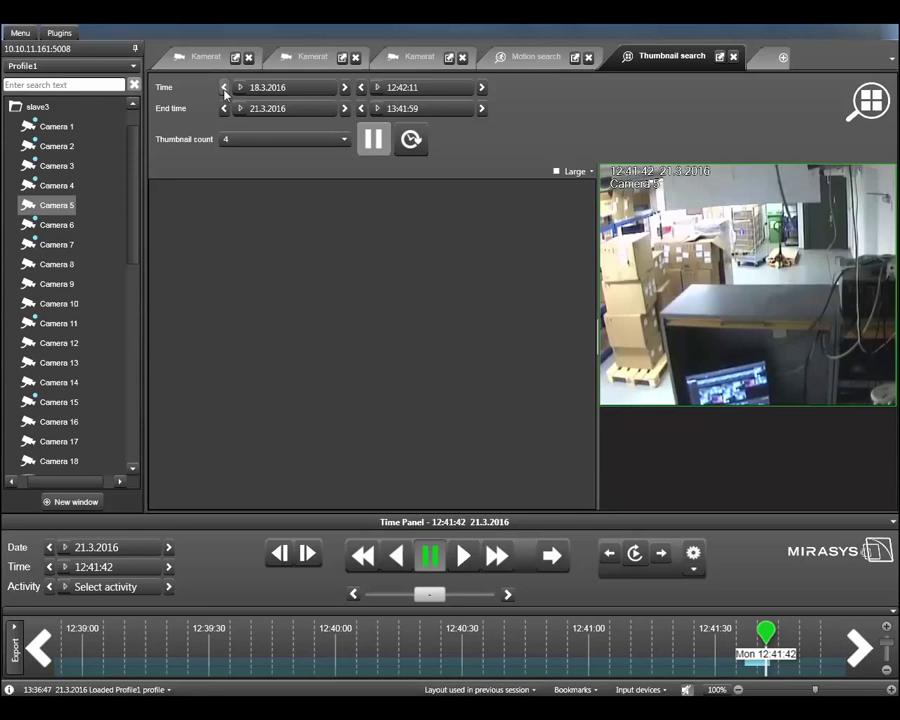
- Search with small thumbnails, then rerun for 17.3.2016 12:42:11 to 18.3.2016 13:41:59
left_click(406, 146)
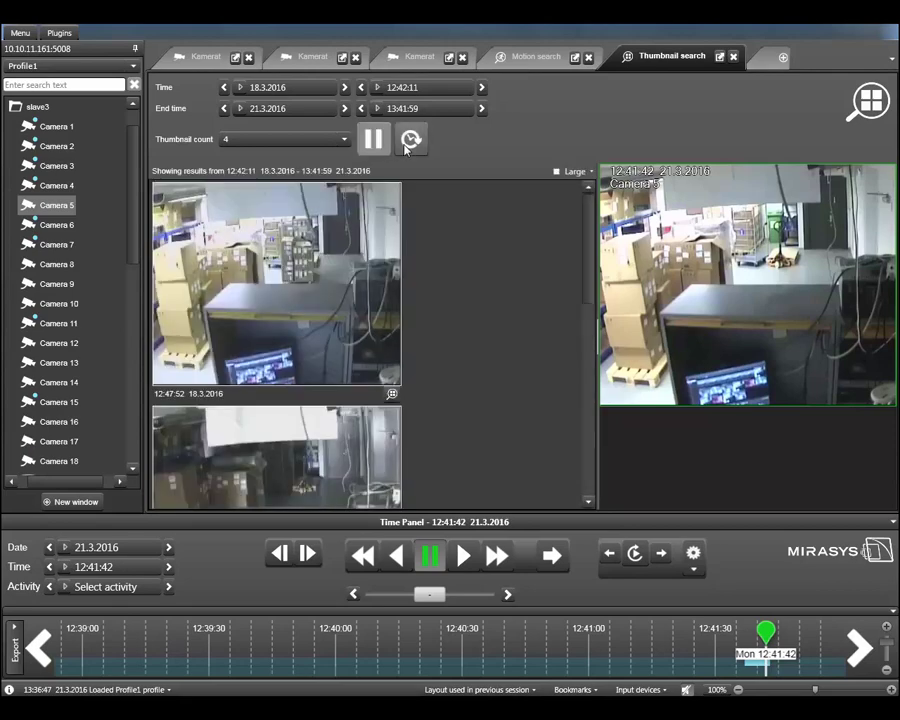
left_click(576, 172)
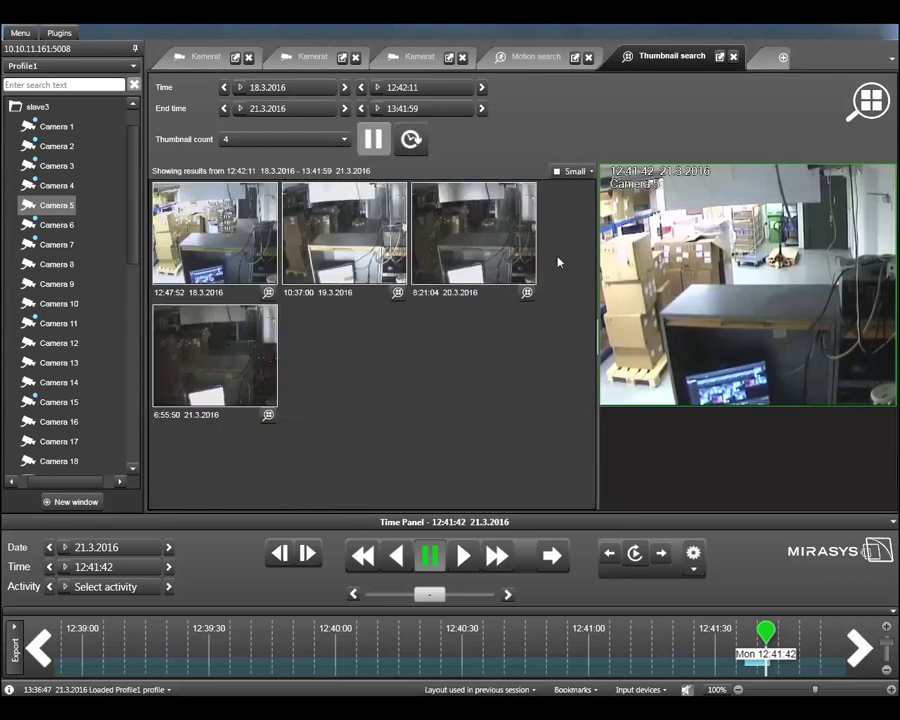
left_click(224, 109)
left_click(224, 88)
left_click(413, 140)
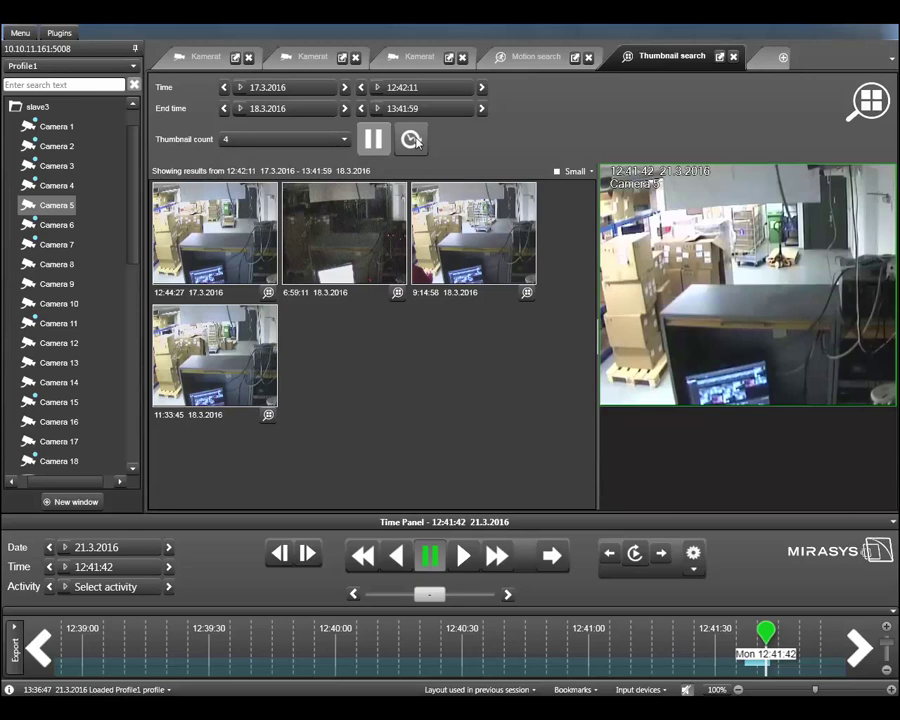
- Preview the 12:44:27 and 9:14:58 thumbnails, then drill into the 12:44:27 interval
left_click(238, 228)
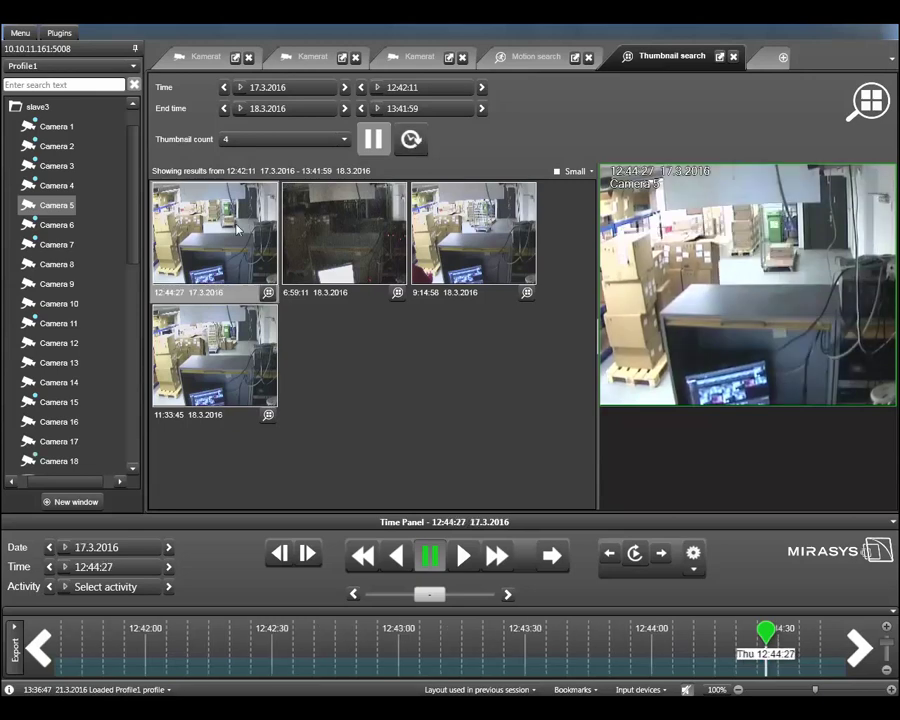
left_click(473, 232)
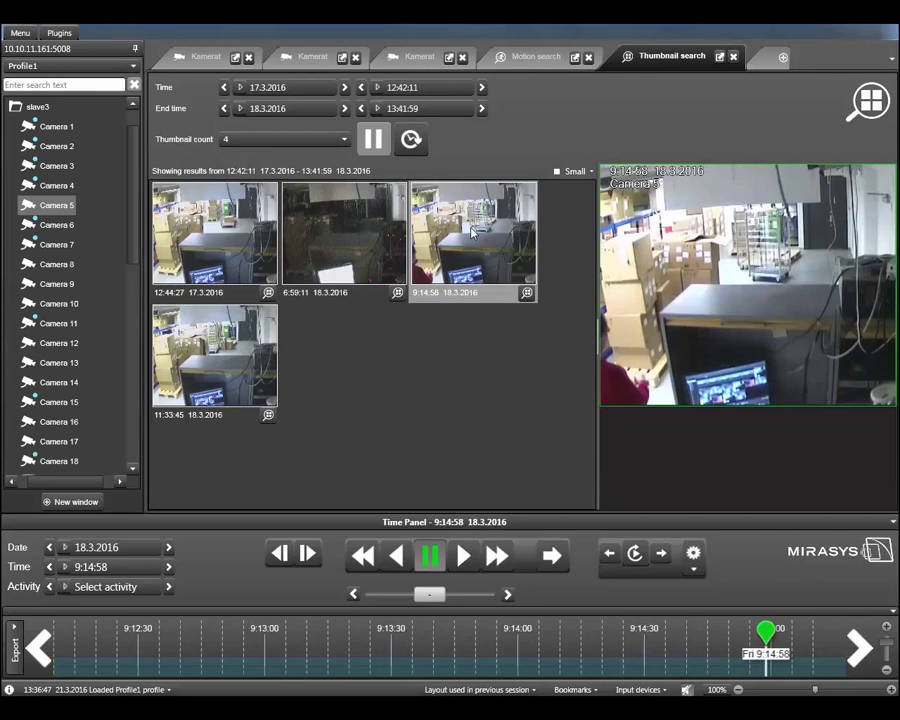
left_click(231, 228)
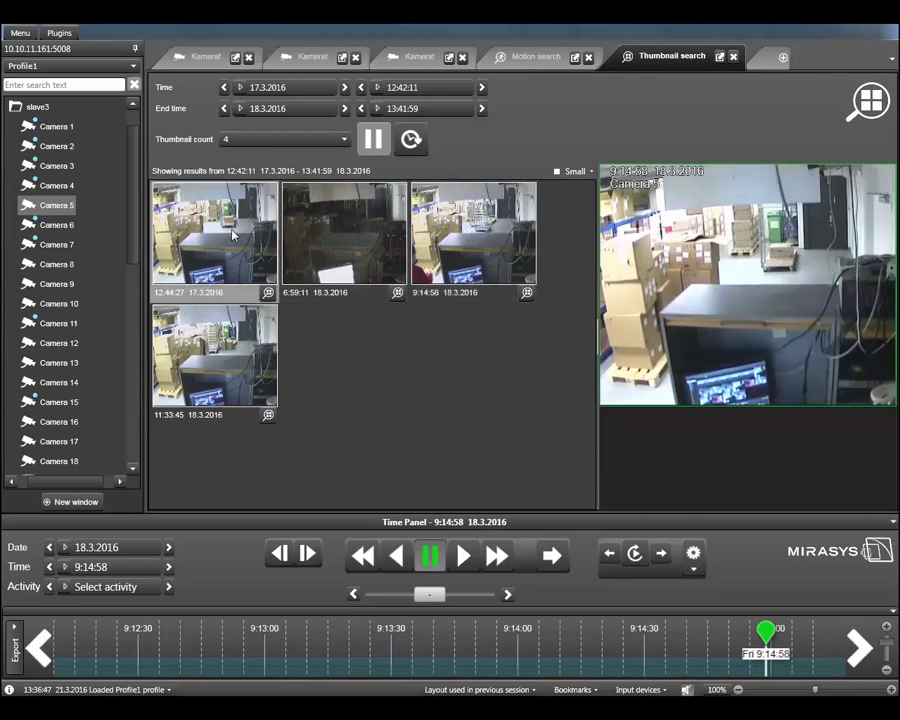
left_click(451, 237)
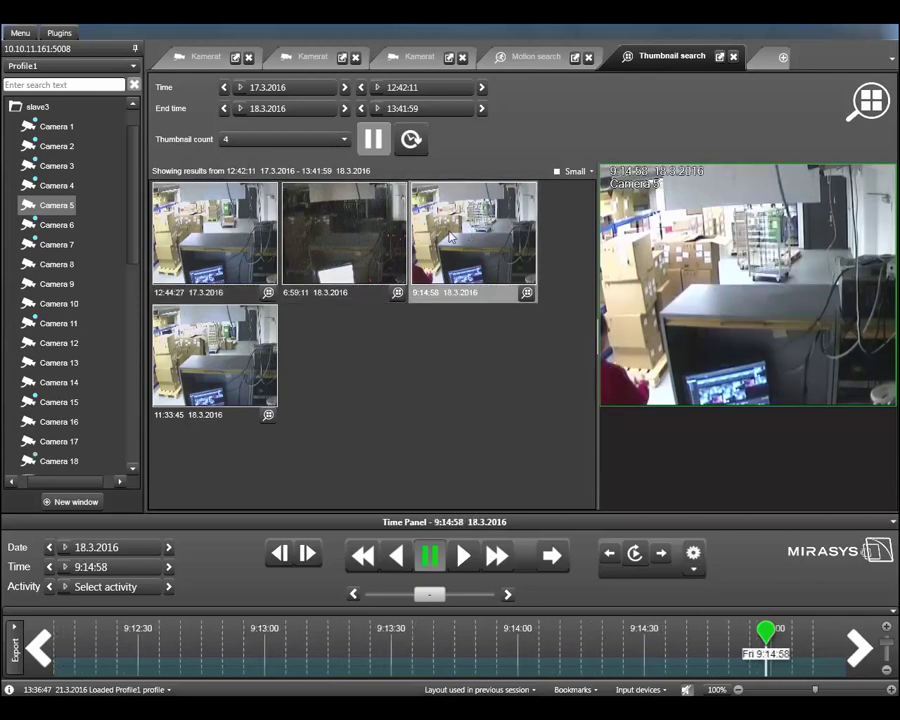
double_click(220, 236)
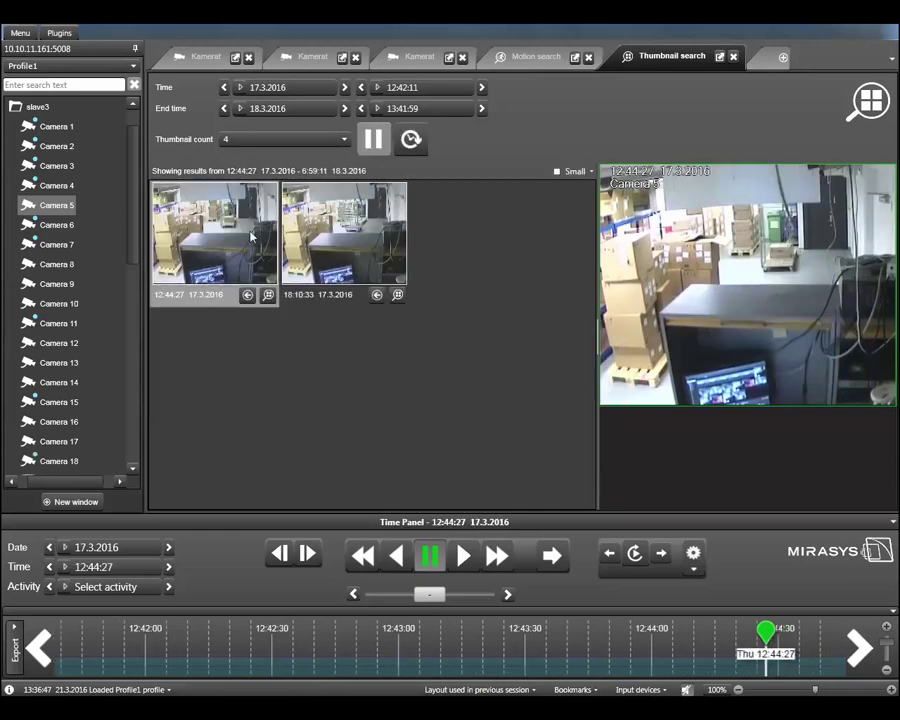
- Drill down through 12:44:27–18:10:33, 14:10:20–15:45:57 and 15:02:29–15:45:57 to 15:02:29–15:14:58
left_click(339, 236)
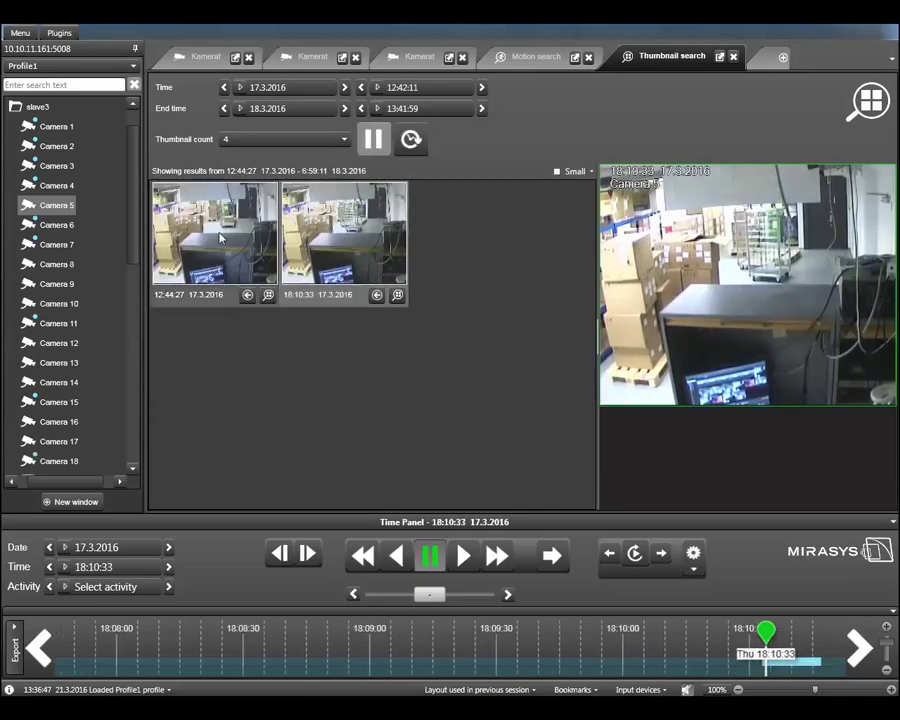
left_click(212, 235)
left_click(340, 236)
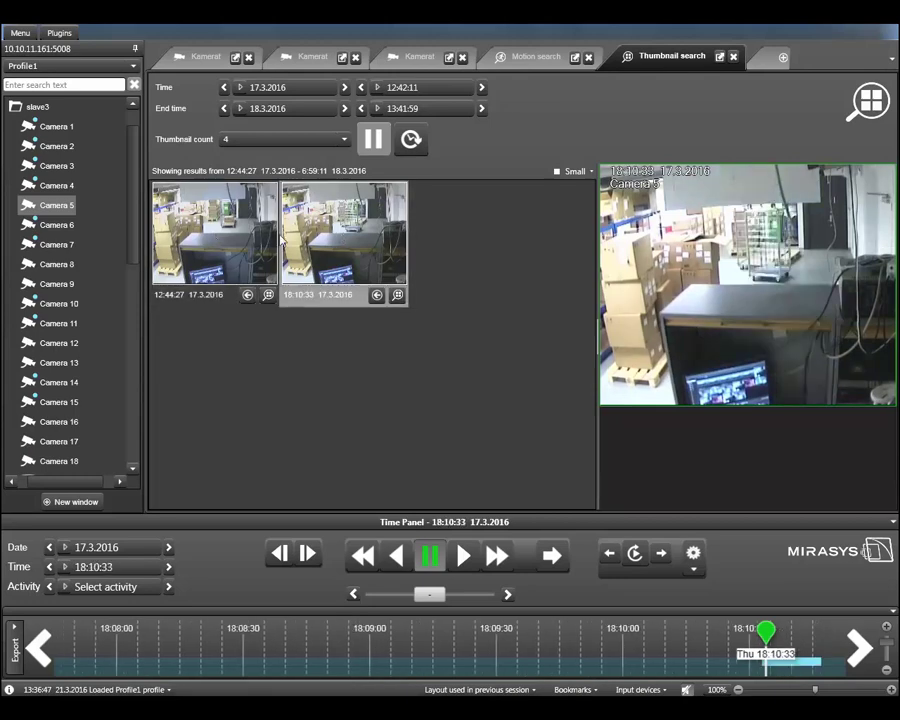
double_click(237, 240)
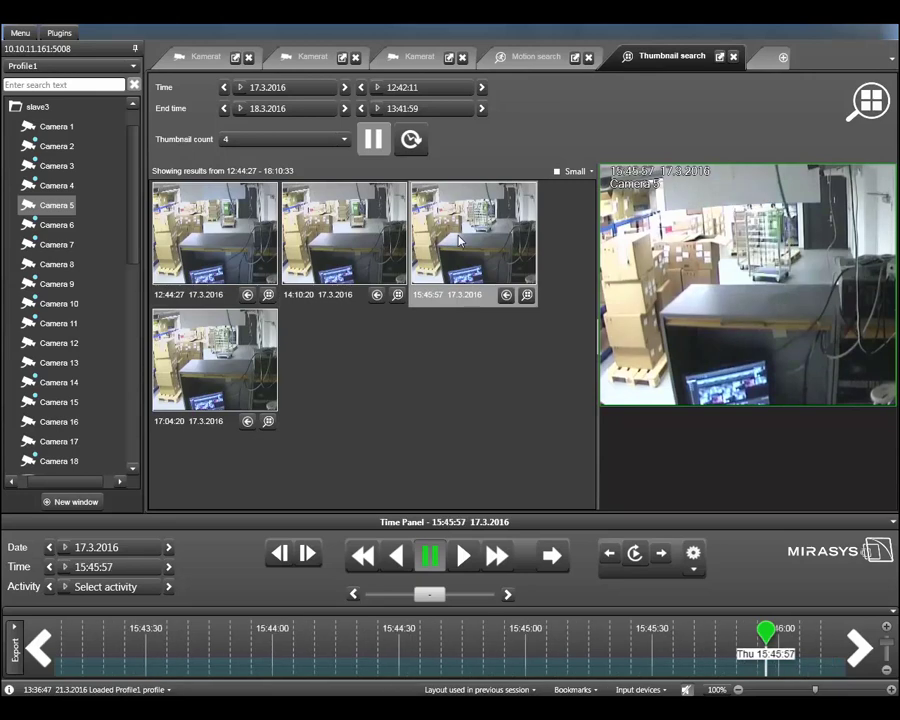
double_click(361, 242)
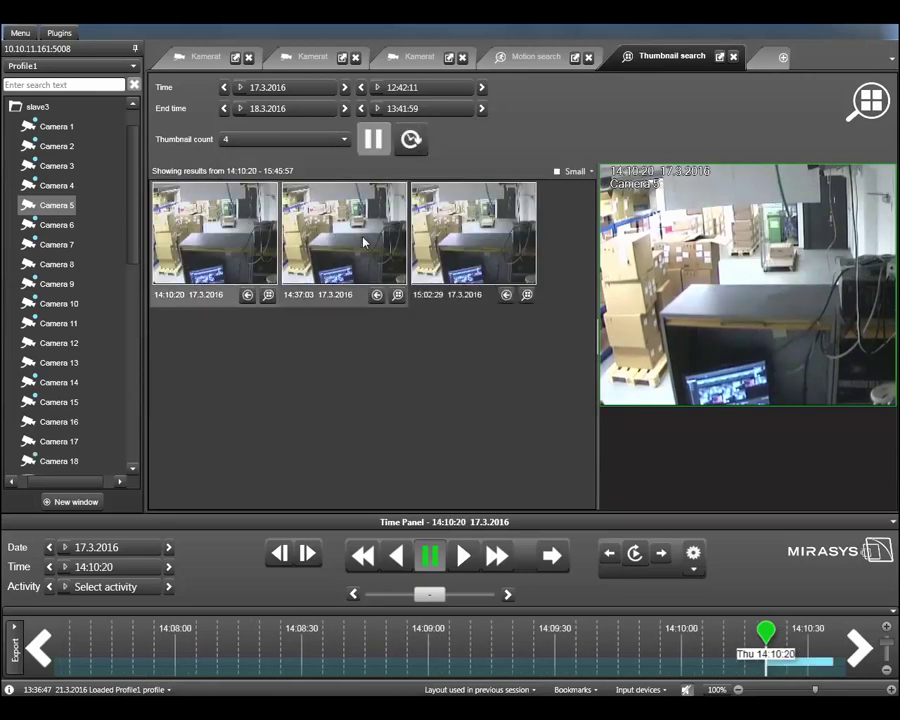
double_click(450, 240)
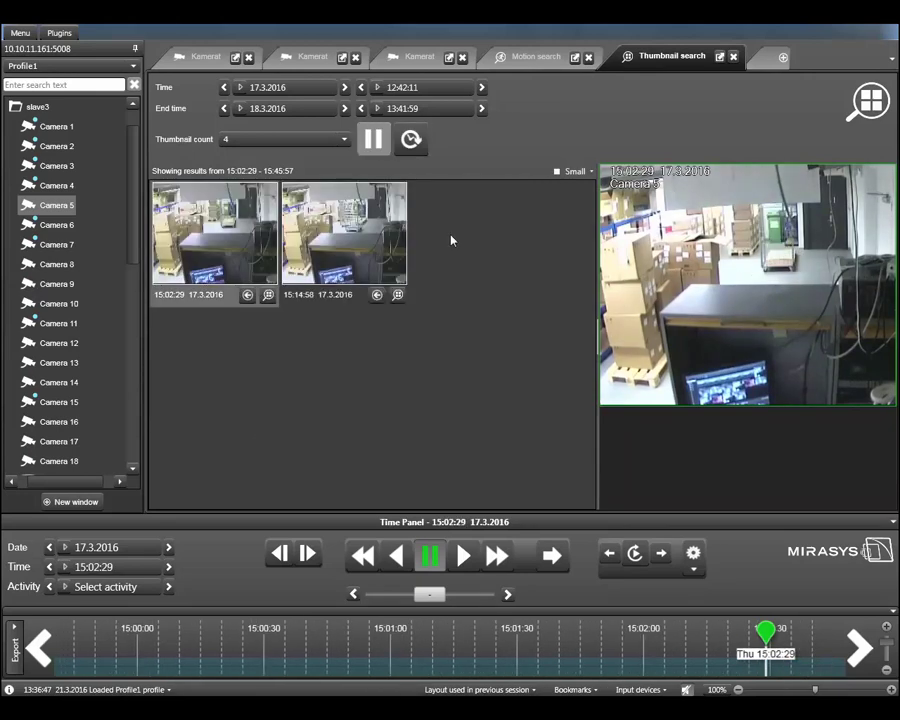
double_click(257, 237)
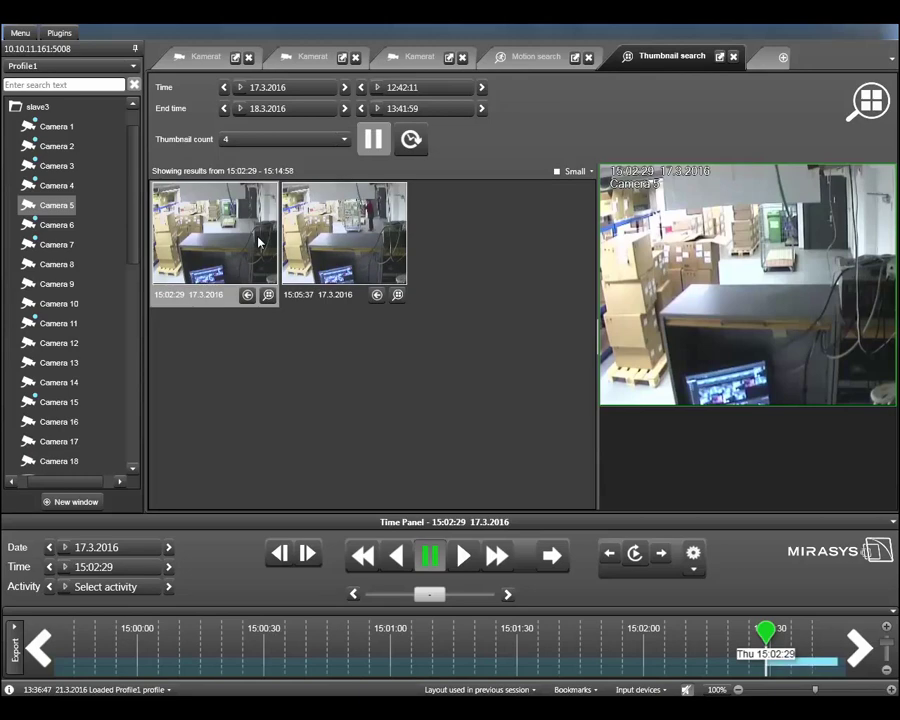
- Drill into 15:02:29–15:05:37, preview 15:05:07 and 15:05:17, and play from 15:05:27
left_click(350, 238)
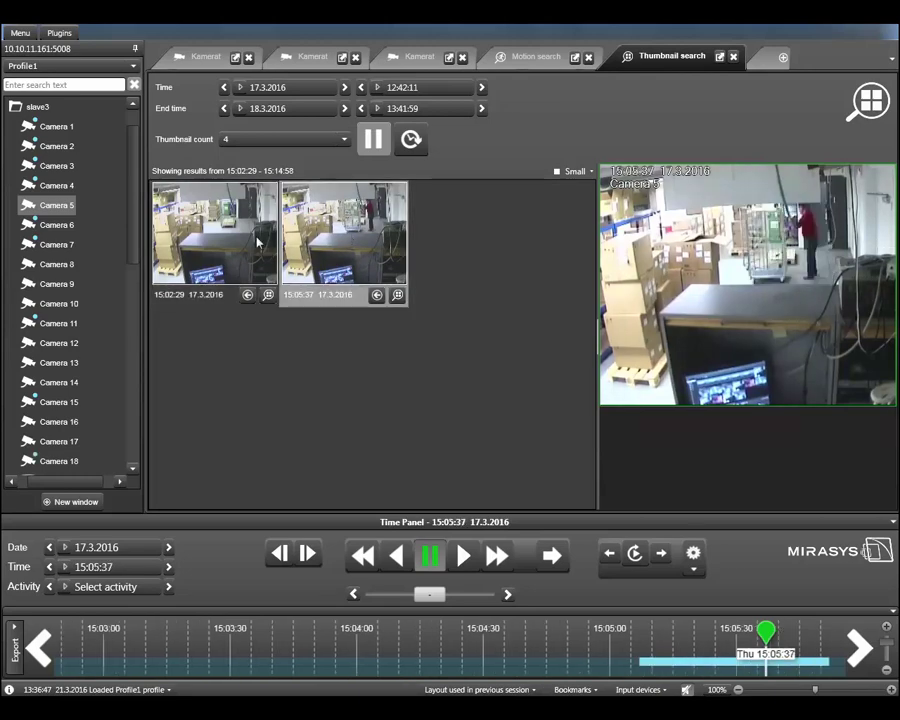
left_click(218, 238)
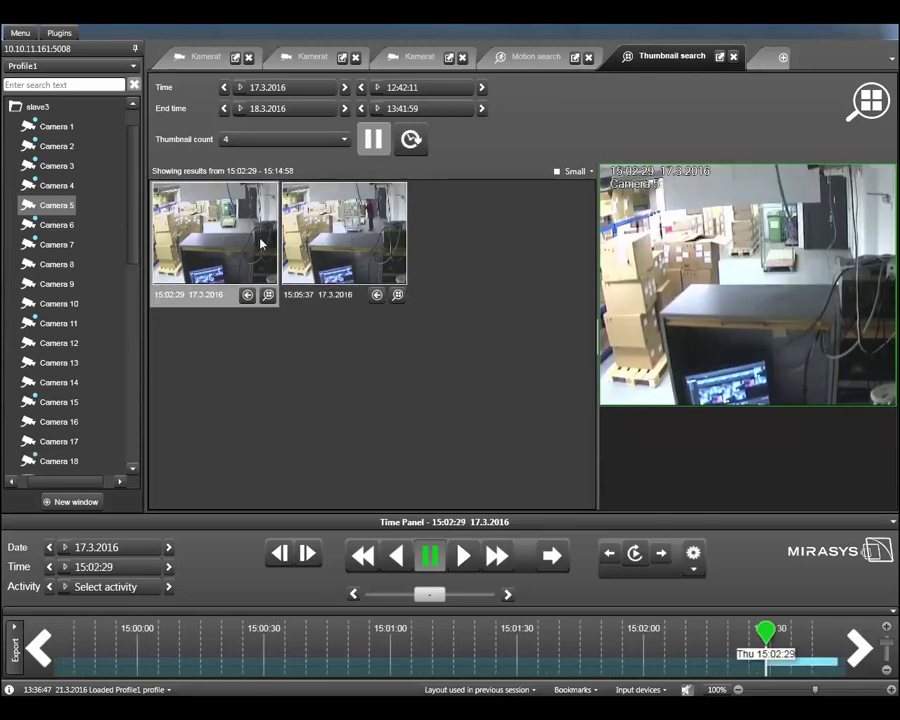
double_click(251, 243)
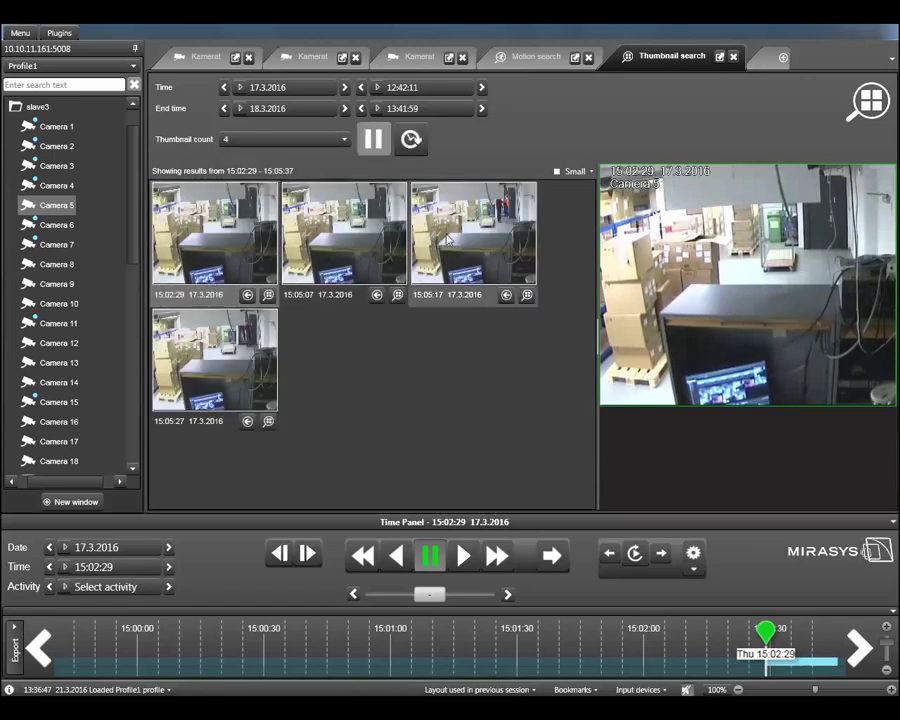
left_click(385, 242)
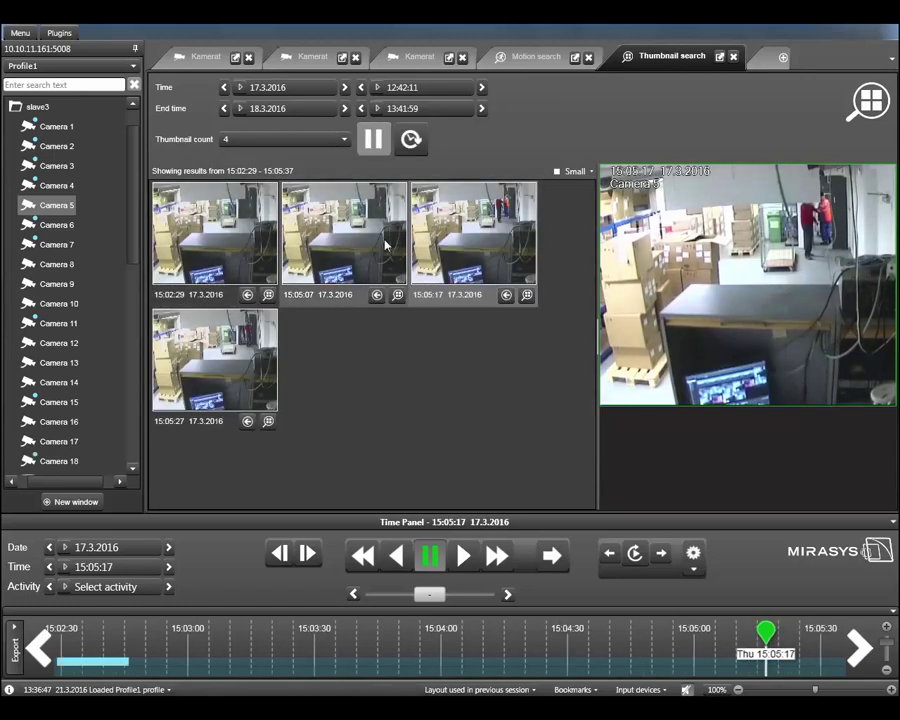
left_click(465, 244)
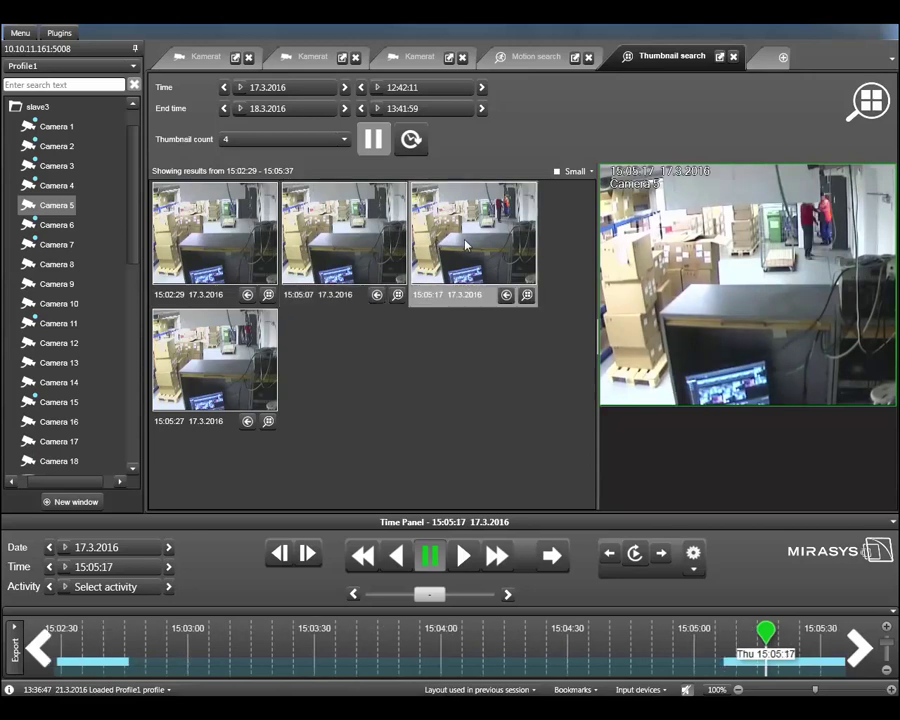
left_click(241, 364)
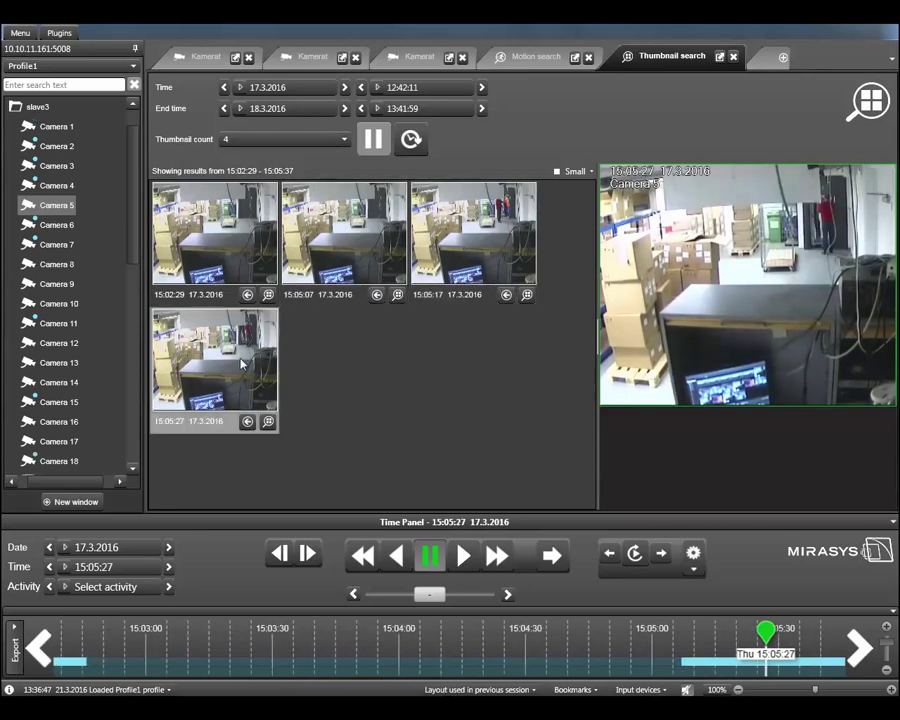
left_click(464, 556)
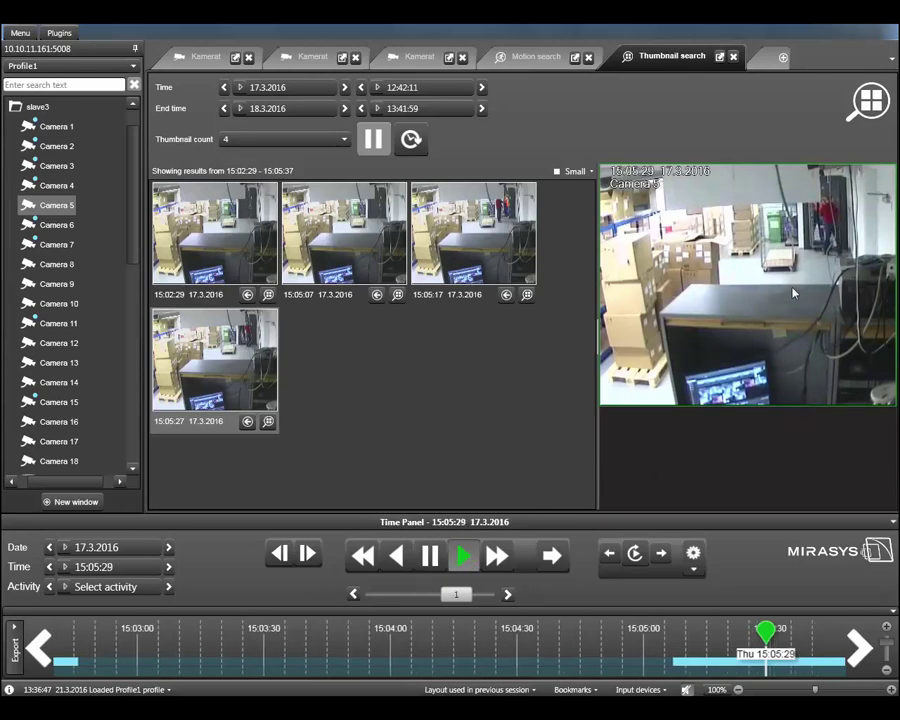
scroll(844, 231, "up", 4)
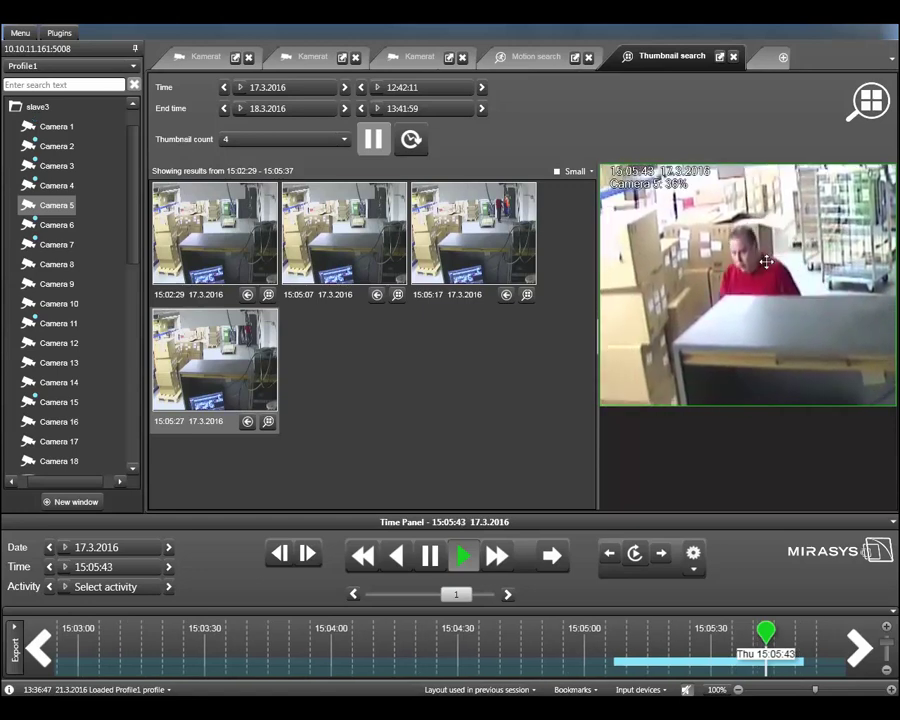
scroll(740, 275, "down", 3)
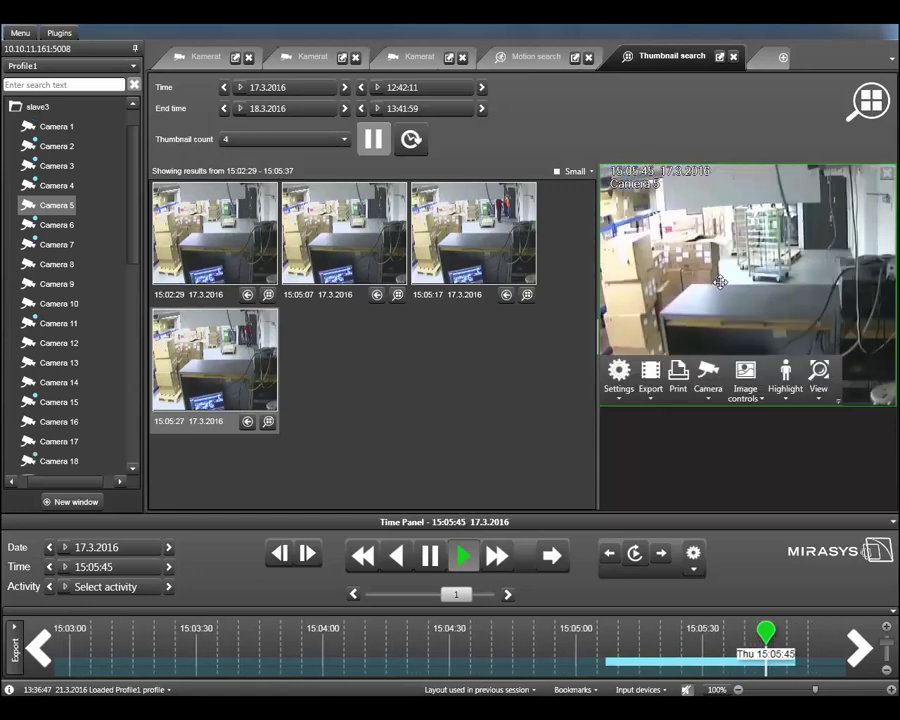
- Step back up to the full 12:42:11–13:41:59 thumbnail range and switch to the third Kamerat view
left_click(376, 294)
left_click(376, 295)
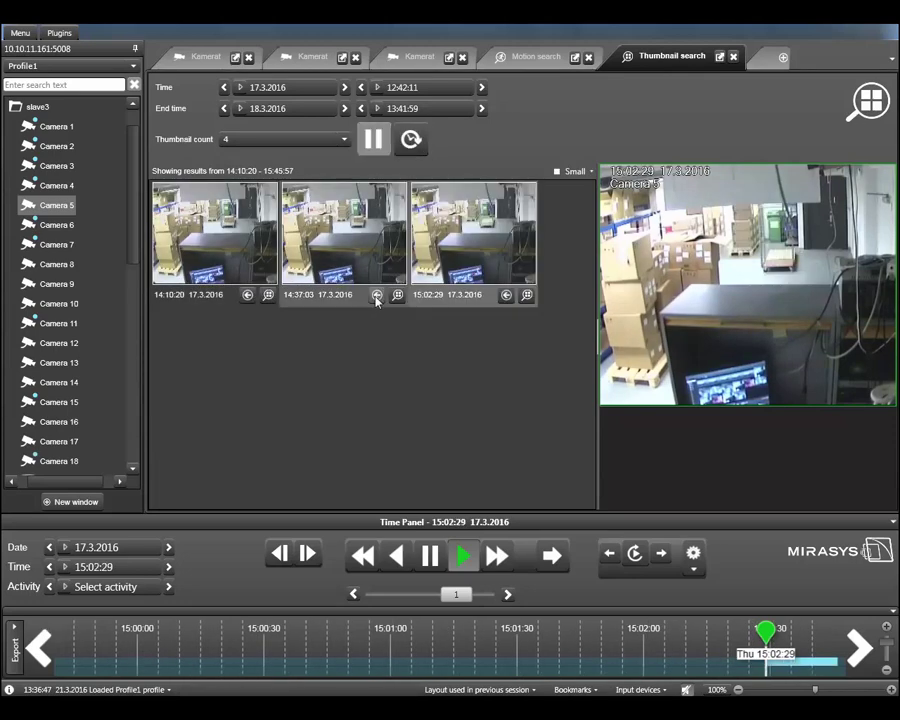
left_click(376, 295)
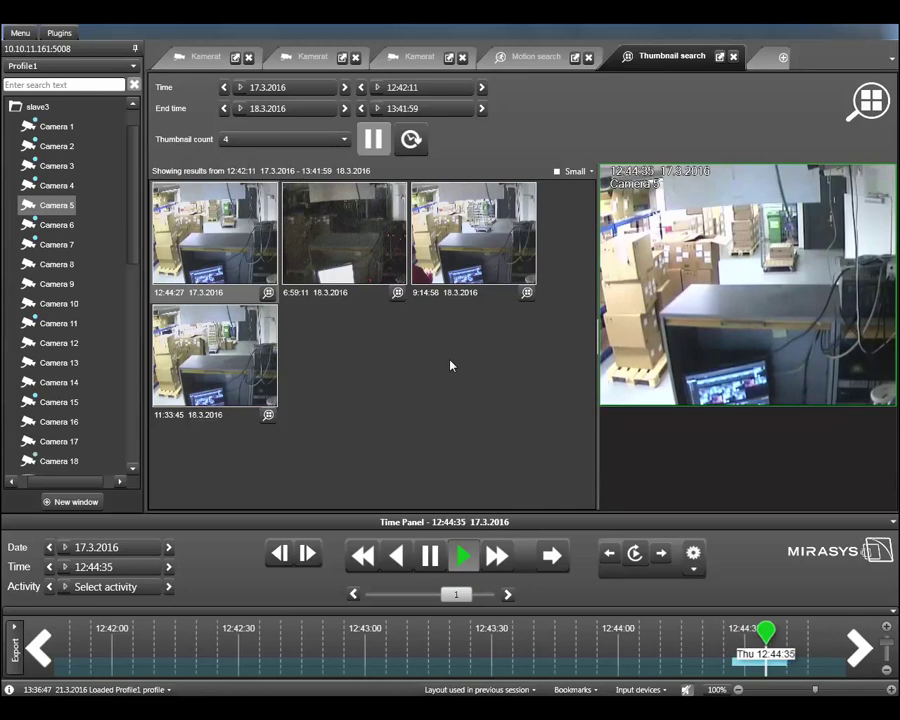
left_click(420, 58)
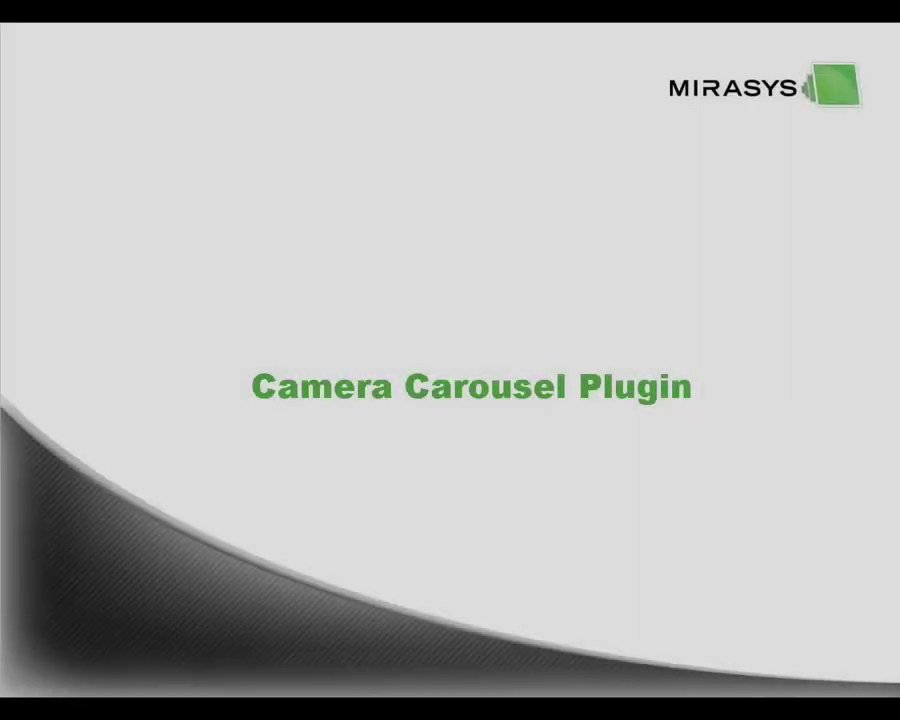